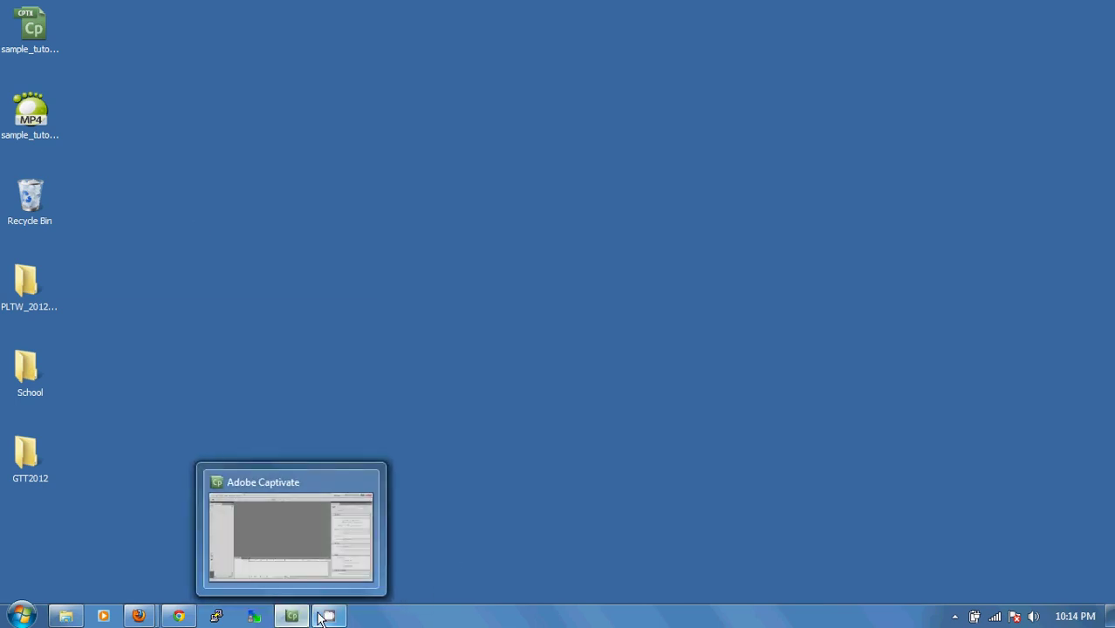
Step: Switch to Adobe Captivate, start recording a new project and move the 768 x 350 capture area higher on the desktop
{"action": "left_click", "coordinate": [292, 616]}
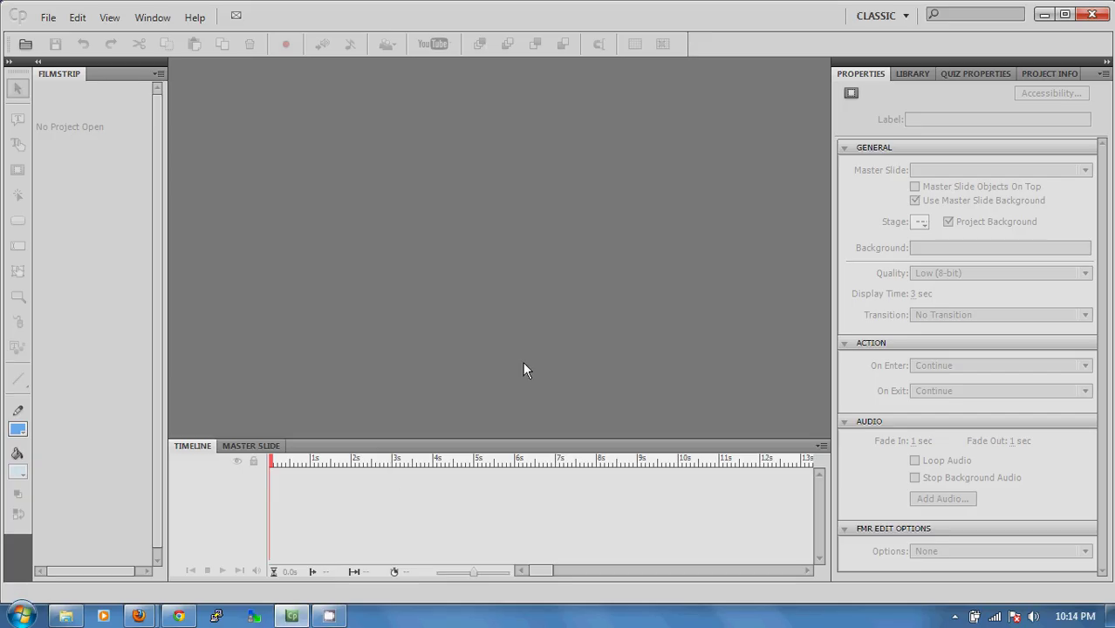
{"action": "left_click", "coordinate": [48, 17]}
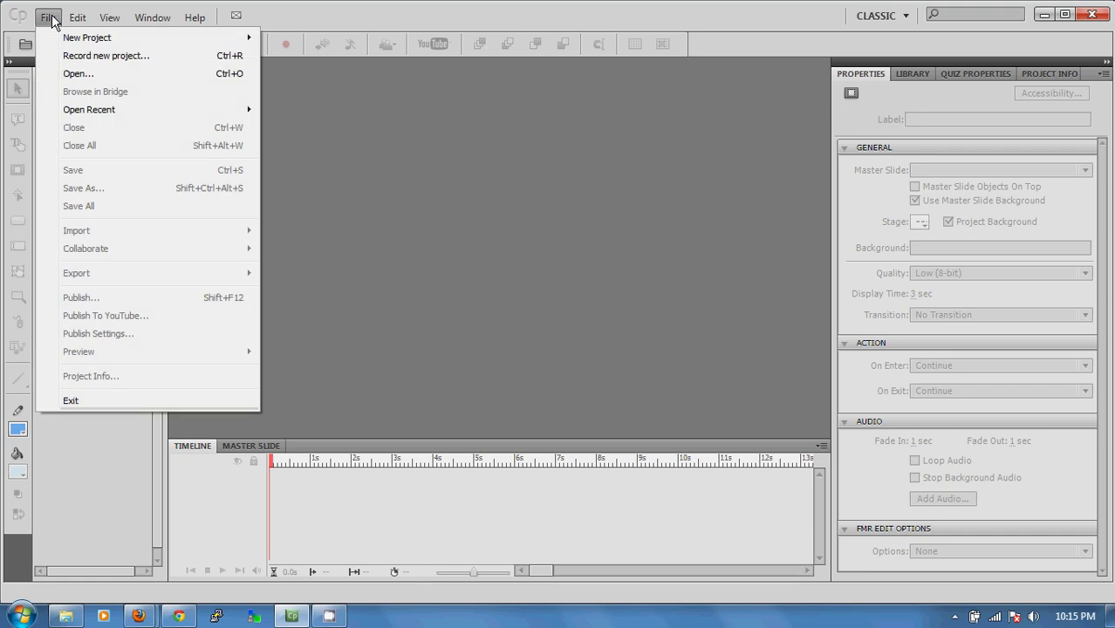
{"action": "left_click", "coordinate": [109, 57]}
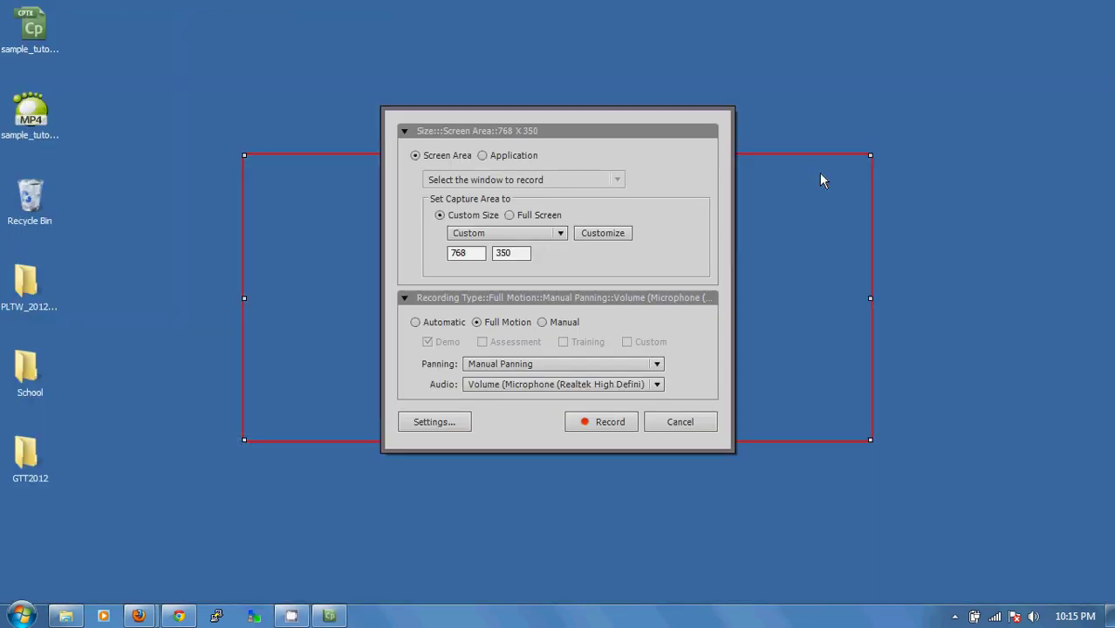
{"action": "left_click_drag", "start_coordinate": [807, 155], "coordinate": [791, 85]}
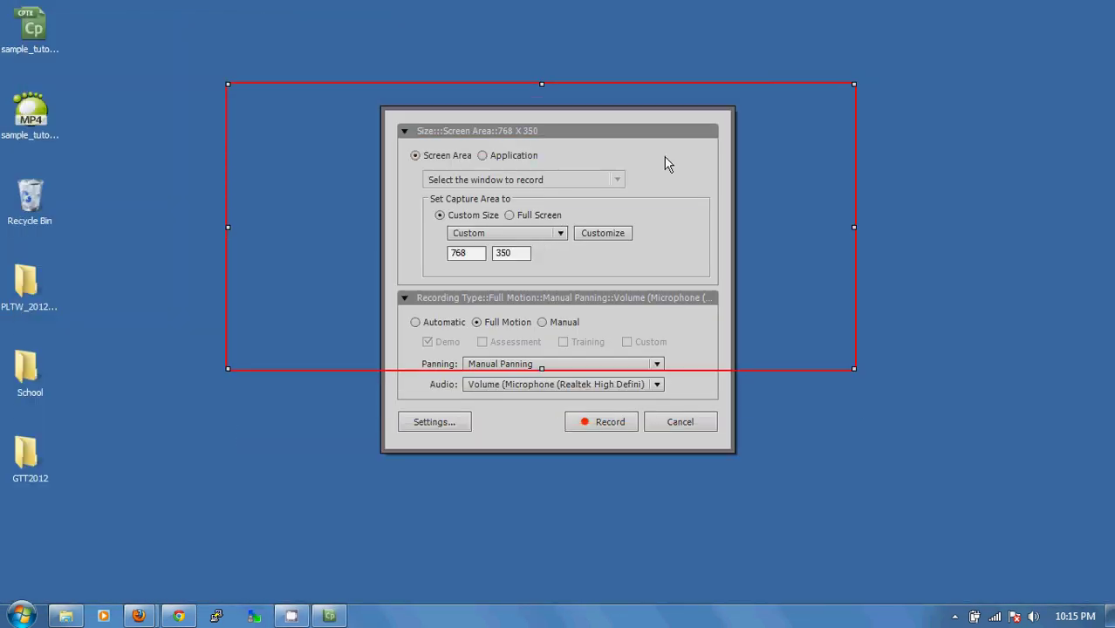
{"action": "left_click", "coordinate": [641, 126]}
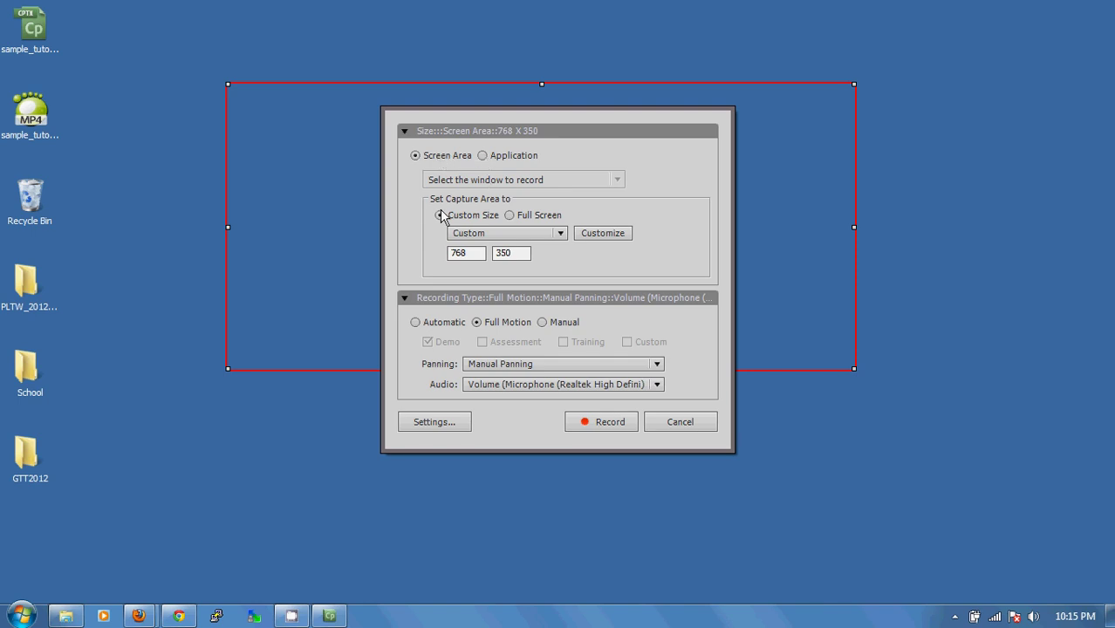
Step: Review the capture size presets, the custom width and height, and the available audio narration sources for the recording
{"action": "left_click", "coordinate": [550, 239]}
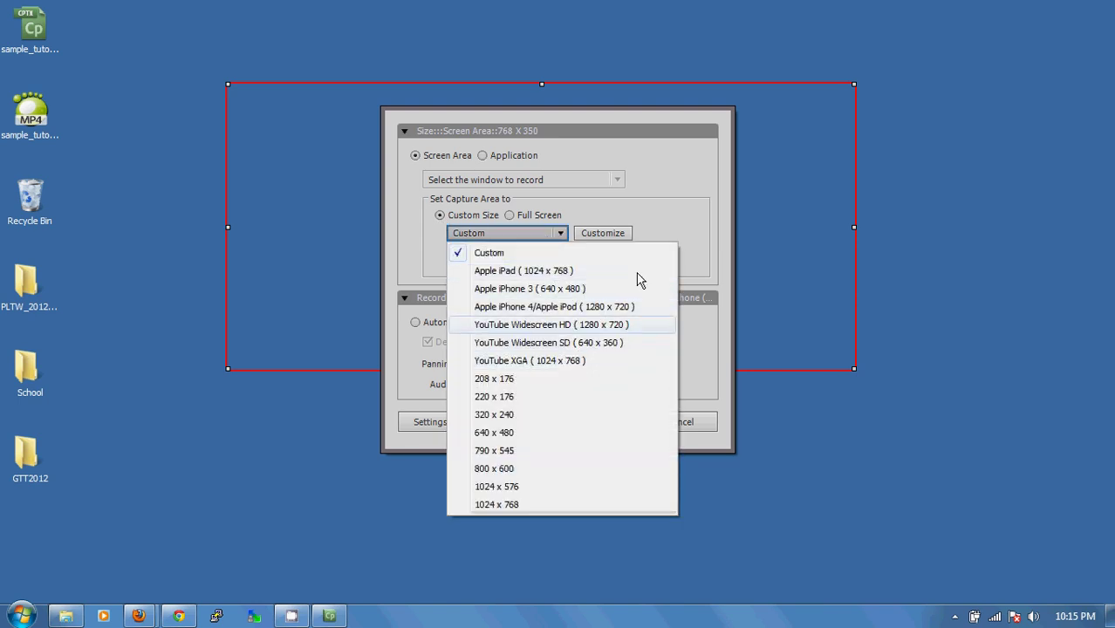
{"action": "left_click", "coordinate": [683, 222]}
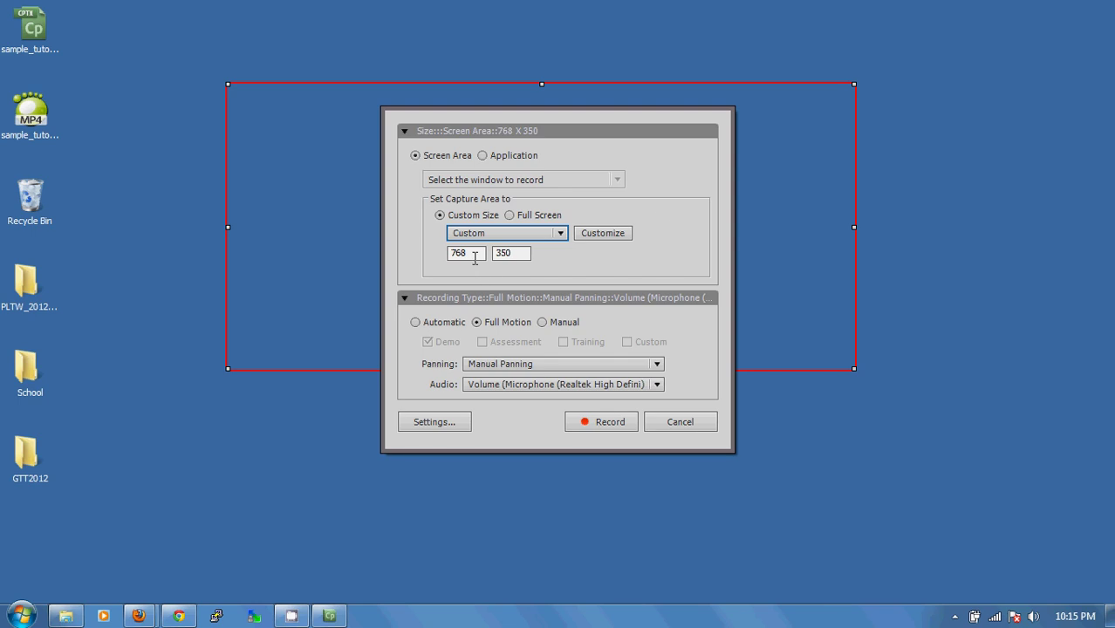
{"action": "key", "text": "Tab"}
{"action": "key", "text": "Tab"}
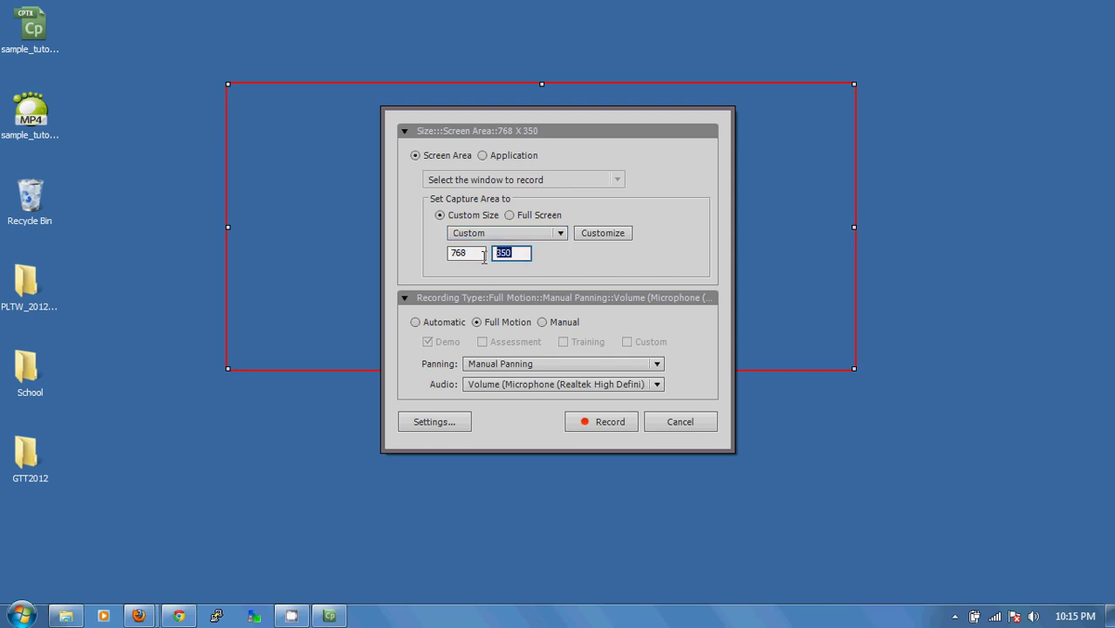
{"action": "left_click", "coordinate": [585, 270]}
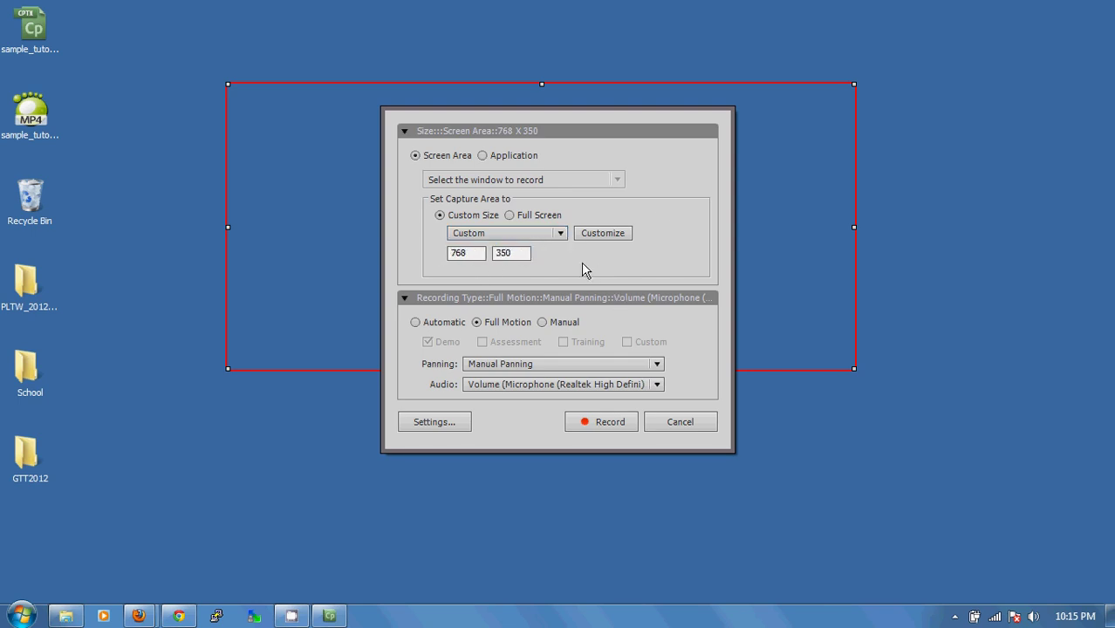
{"action": "left_click", "coordinate": [554, 389]}
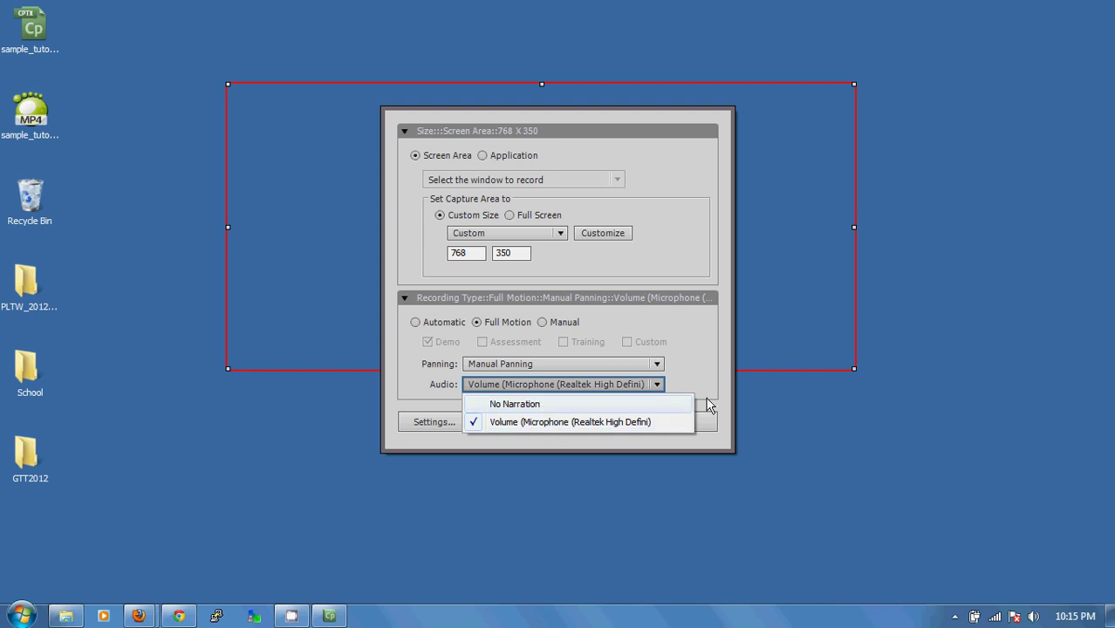
{"action": "left_click", "coordinate": [694, 375]}
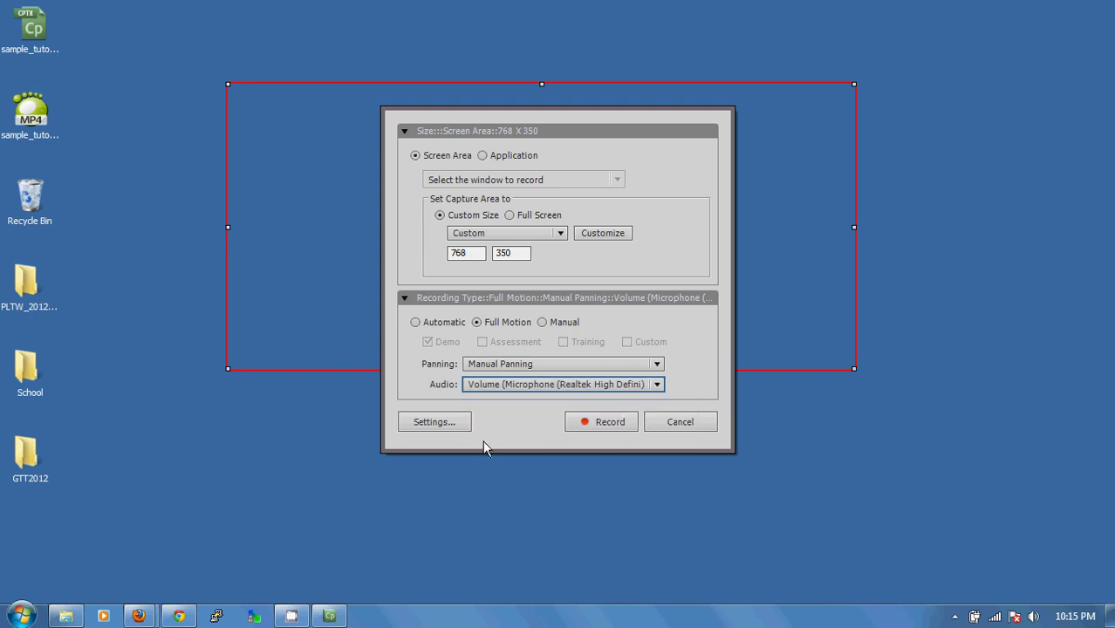
Step: Set the default publish location to the Desktop in the general recording preferences
{"action": "left_click", "coordinate": [422, 424]}
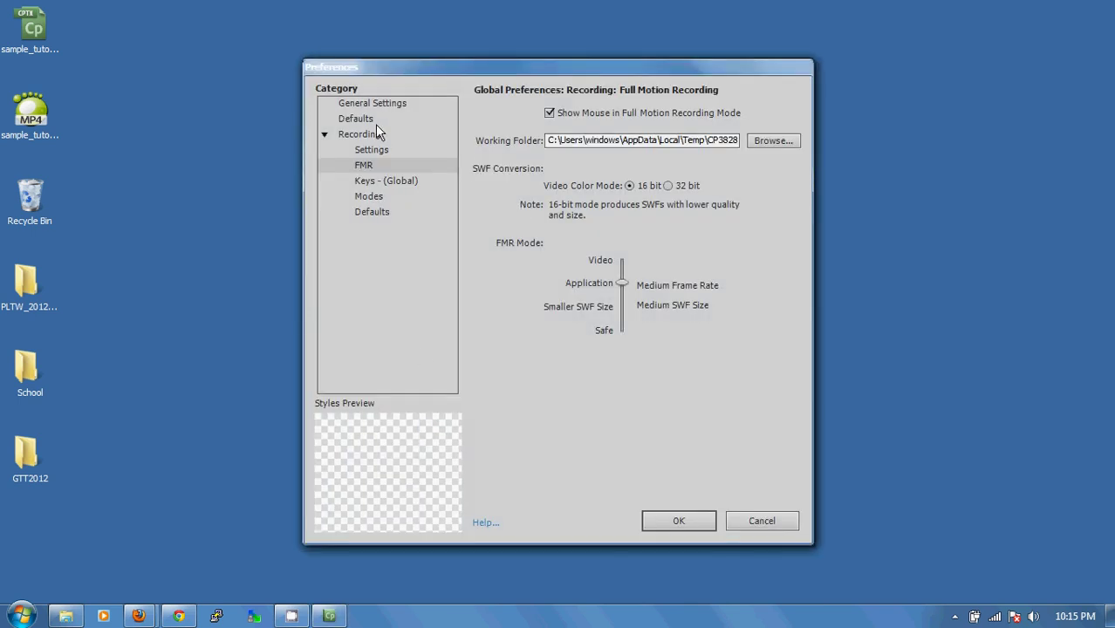
{"action": "left_click", "coordinate": [384, 104]}
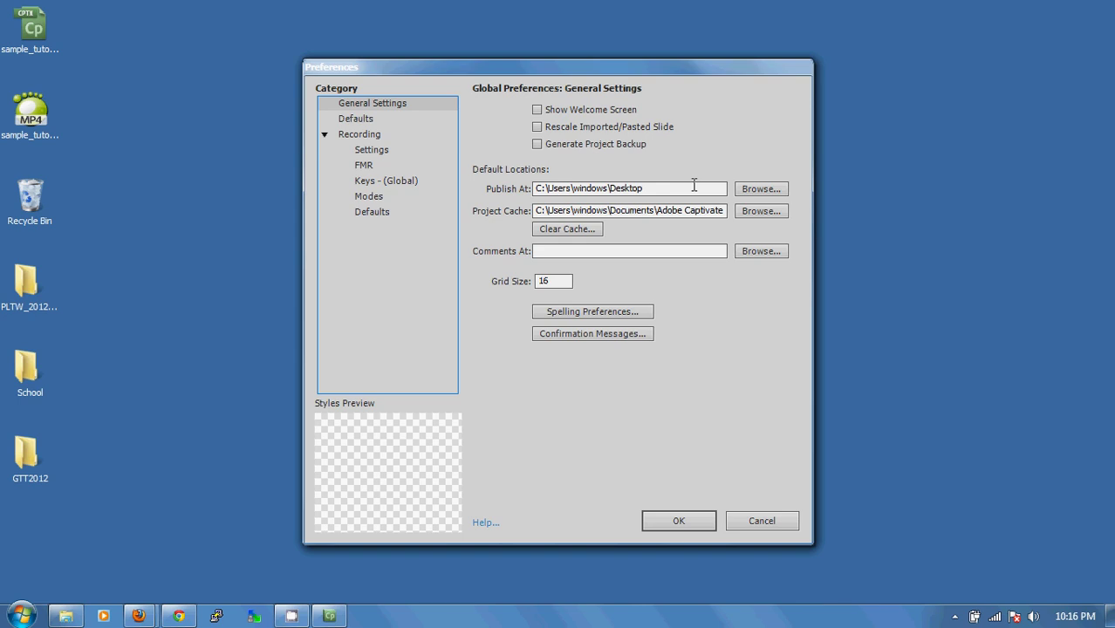
{"action": "left_click", "coordinate": [752, 190]}
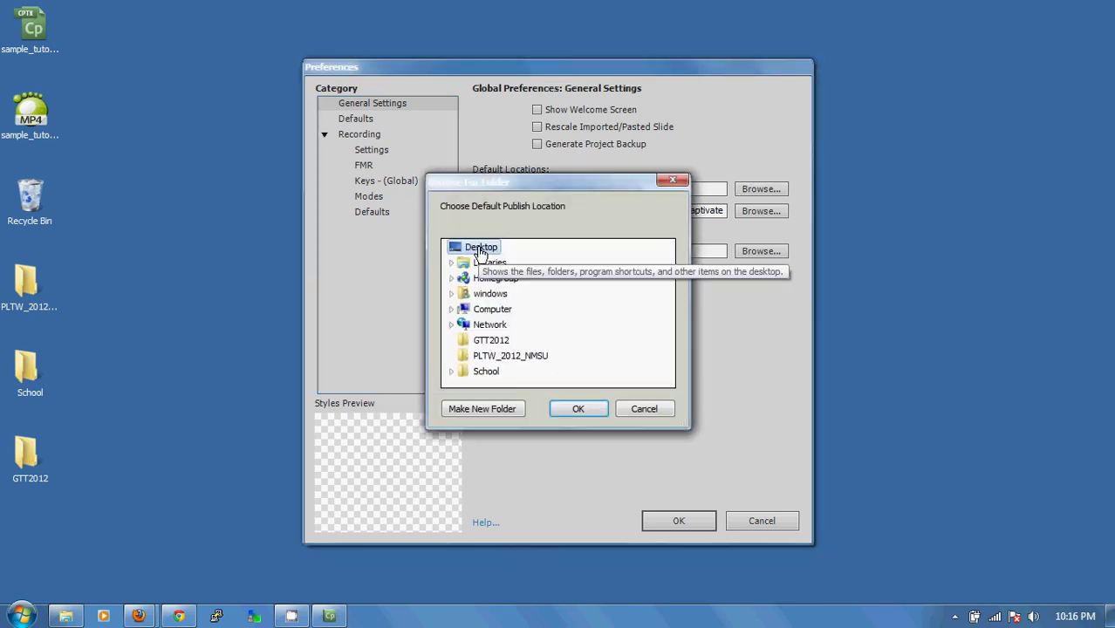
{"action": "left_click", "coordinate": [576, 410]}
Step: Review the global defaults and recording settings, and examine the audio input device and bitrate options
{"action": "left_click", "coordinate": [369, 122]}
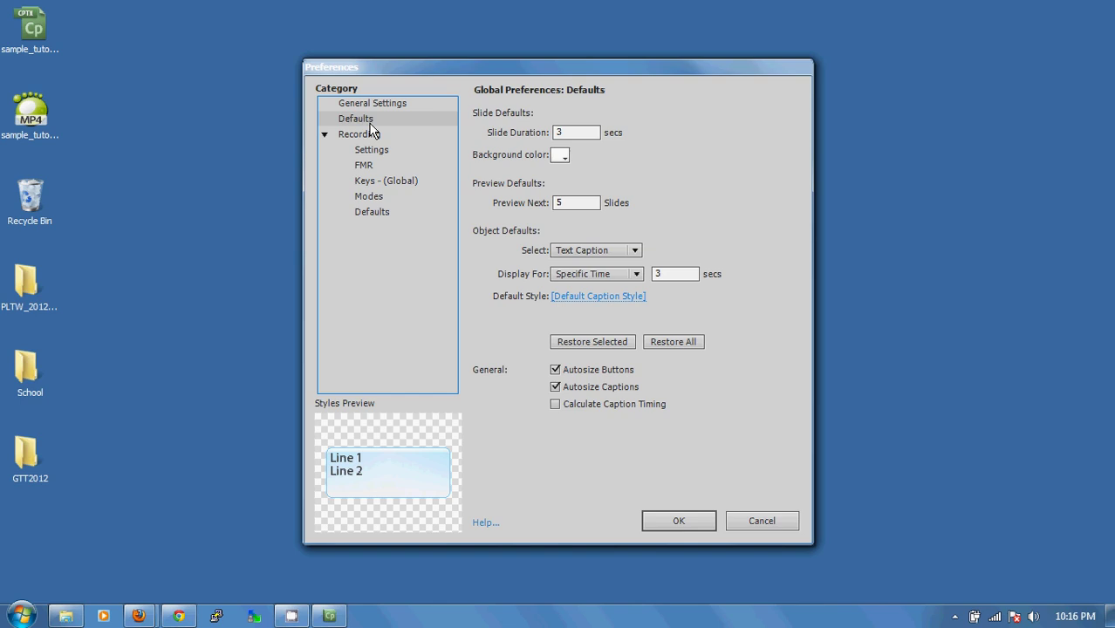
{"action": "left_click", "coordinate": [367, 150]}
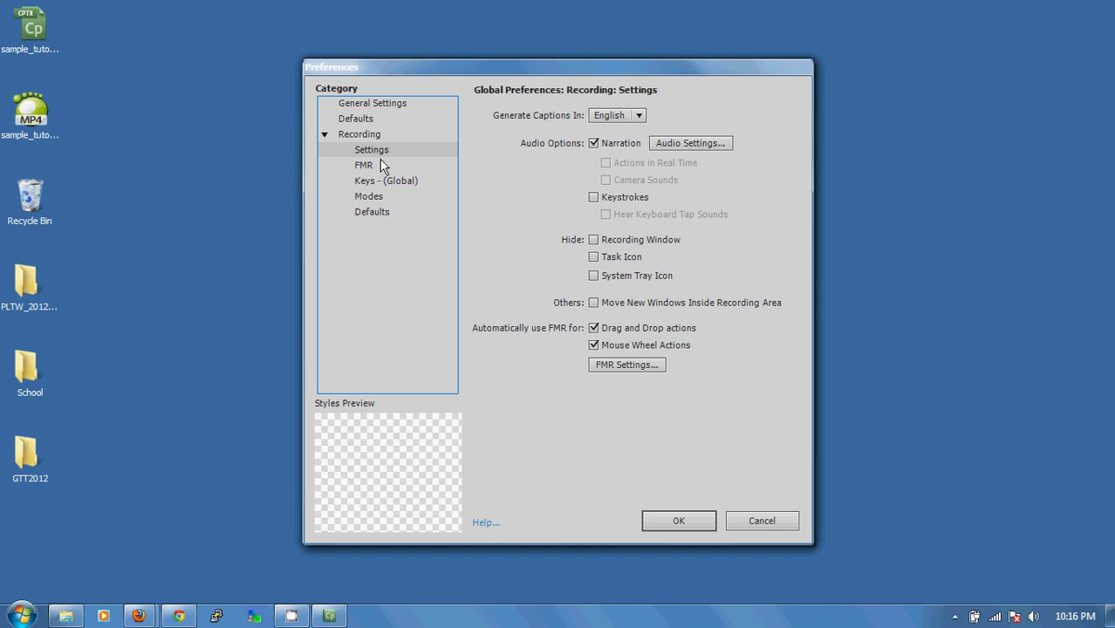
{"action": "left_click", "coordinate": [691, 150]}
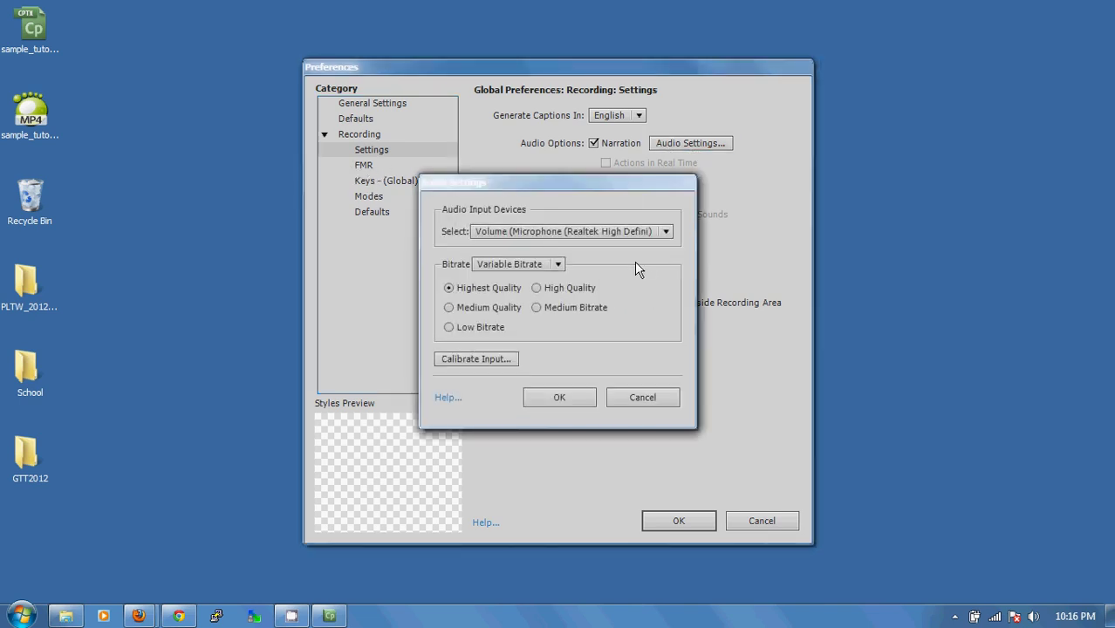
{"action": "left_click", "coordinate": [567, 231]}
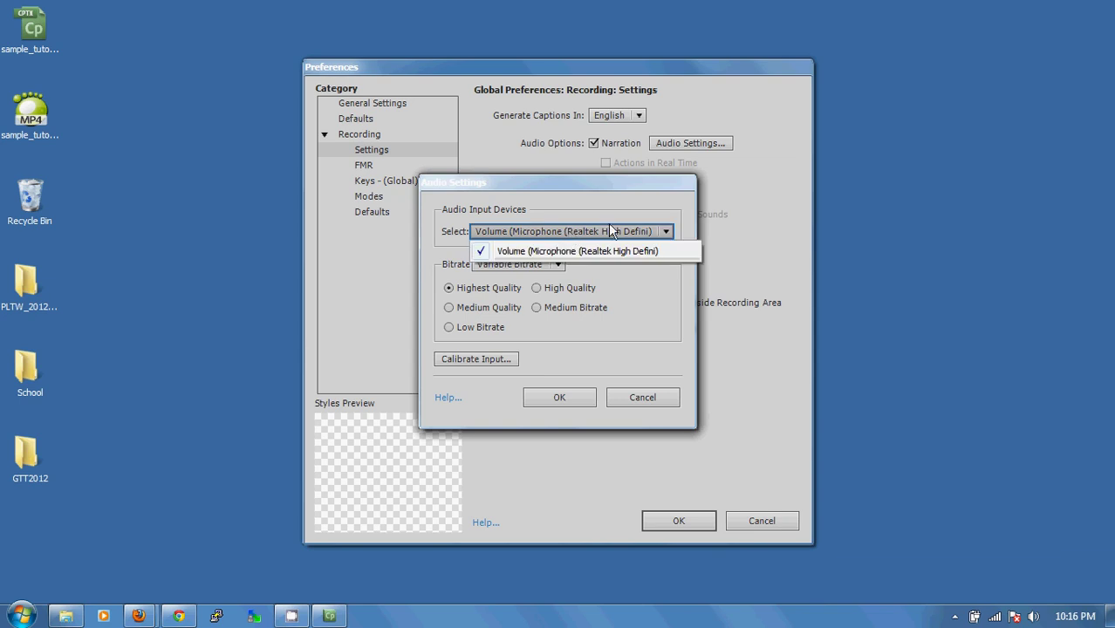
{"action": "left_click", "coordinate": [615, 195]}
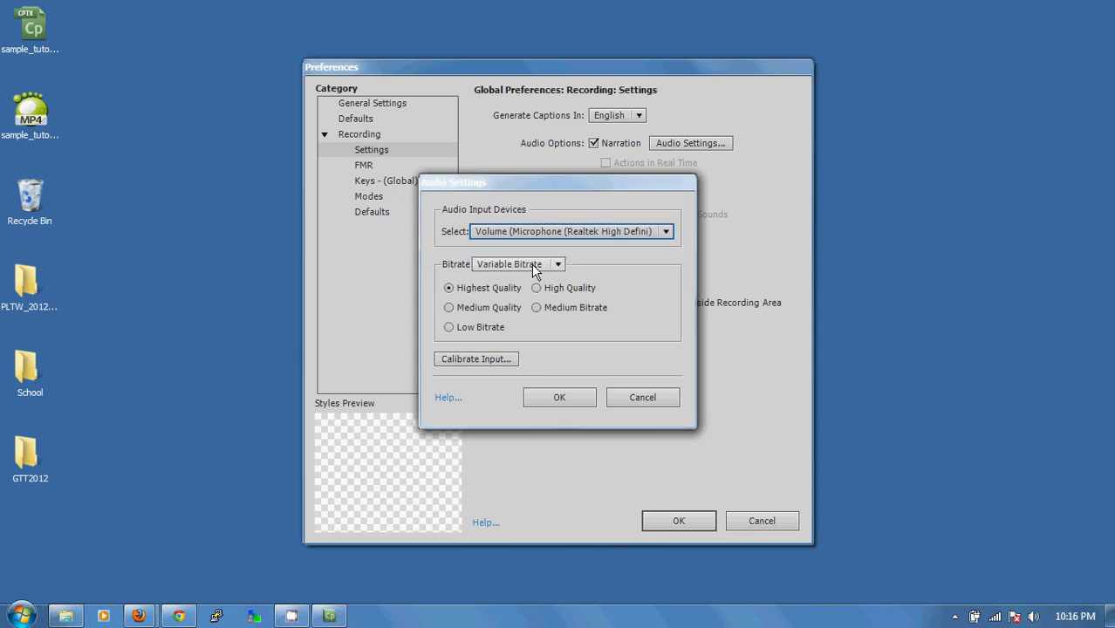
Step: Auto-calibrate the microphone input with a pre-amplifier value of 0.2
{"action": "left_click", "coordinate": [491, 360]}
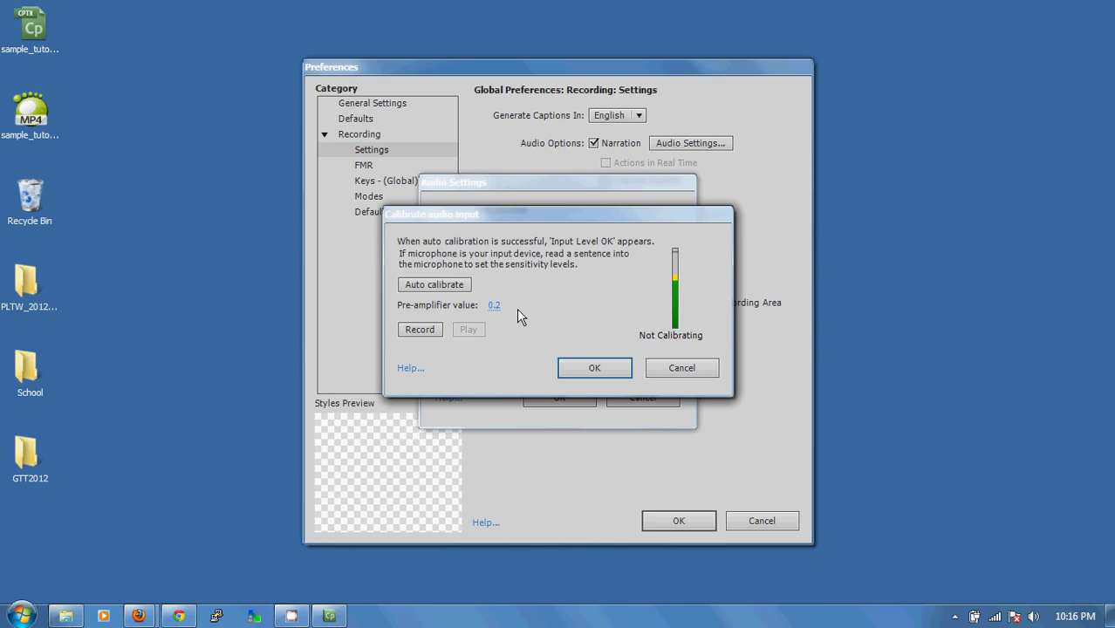
{"action": "left_click", "coordinate": [495, 305]}
{"action": "left_click", "coordinate": [508, 305]}
{"action": "key", "text": "Return"}
{"action": "left_click", "coordinate": [428, 284]}
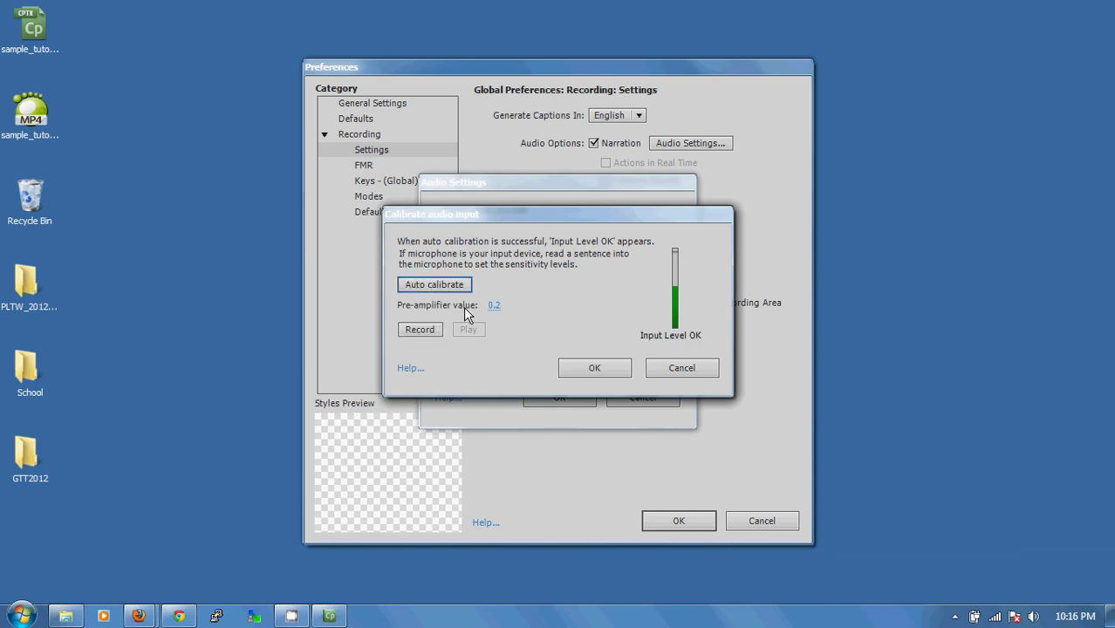
Step: Record and play back a microphone test, checking the system volume, and accept the audio settings and preferences
{"action": "left_click", "coordinate": [423, 331]}
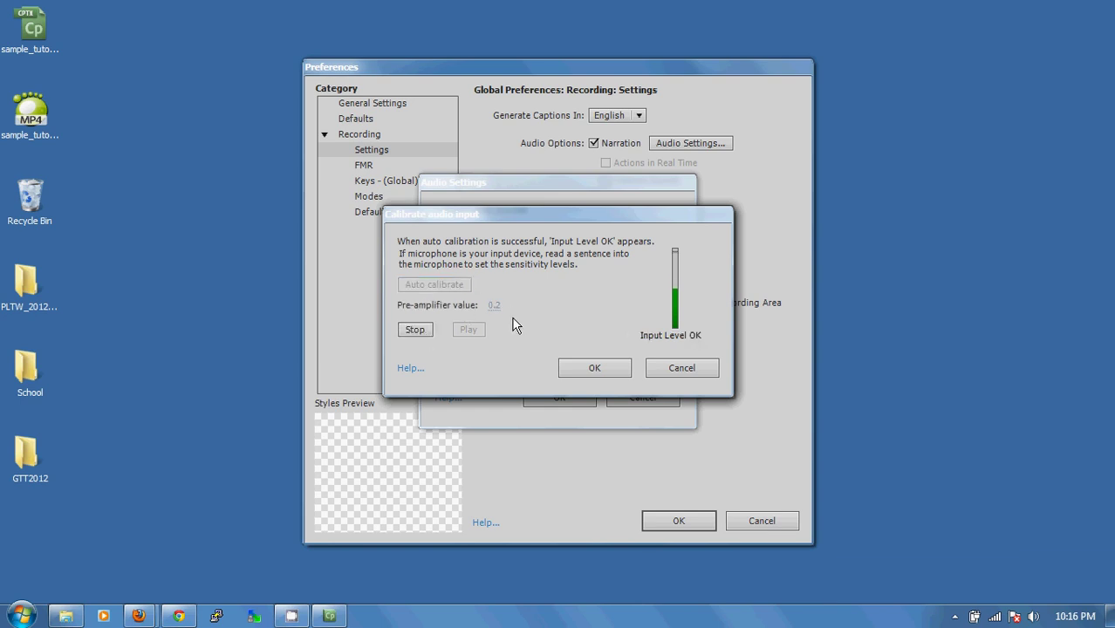
{"action": "left_click", "coordinate": [416, 330]}
{"action": "left_click", "coordinate": [465, 337]}
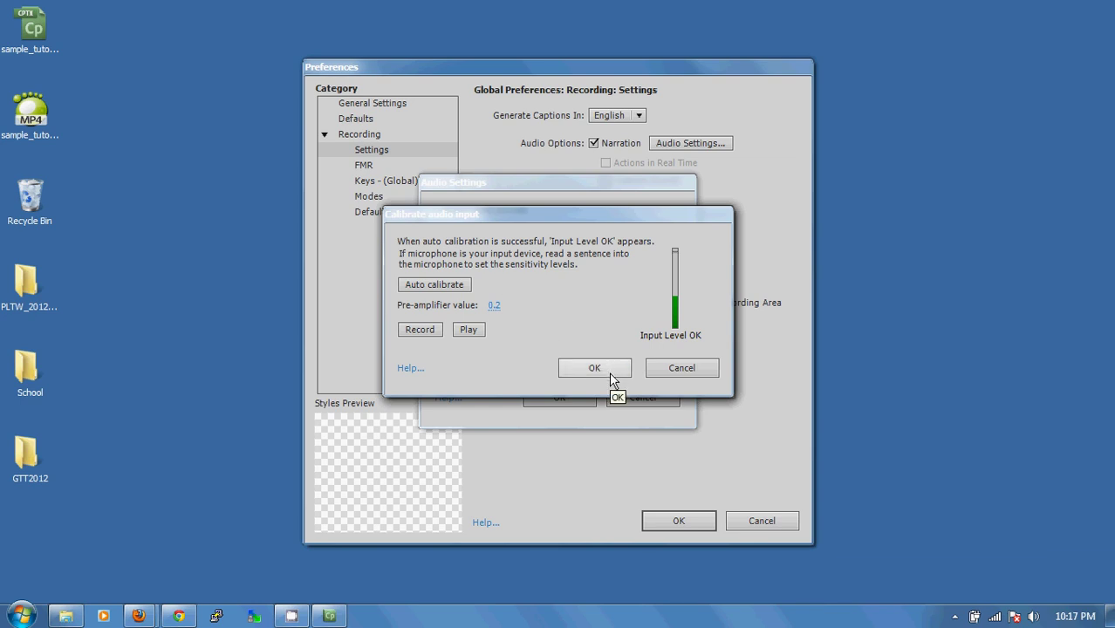
{"action": "left_click", "coordinate": [1034, 616]}
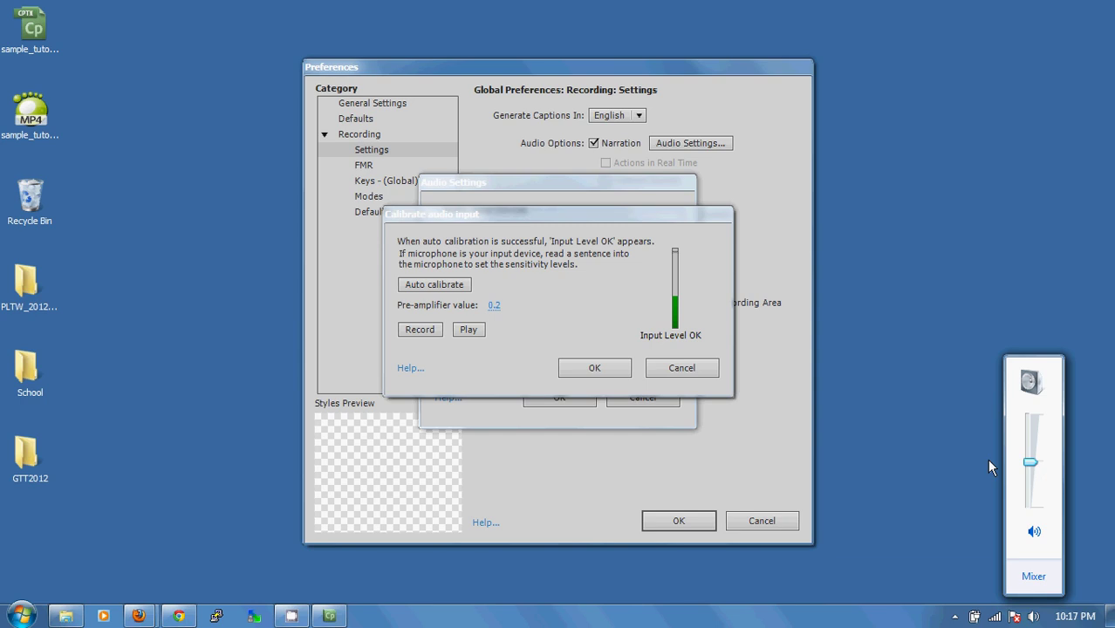
{"action": "left_click", "coordinate": [554, 332]}
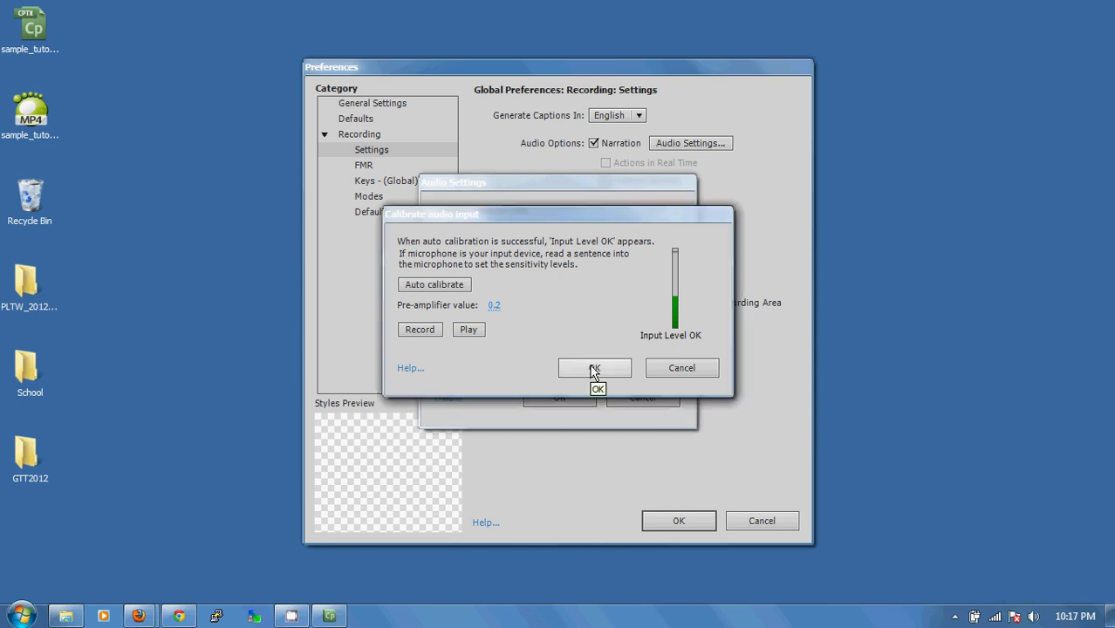
{"action": "left_click", "coordinate": [592, 370]}
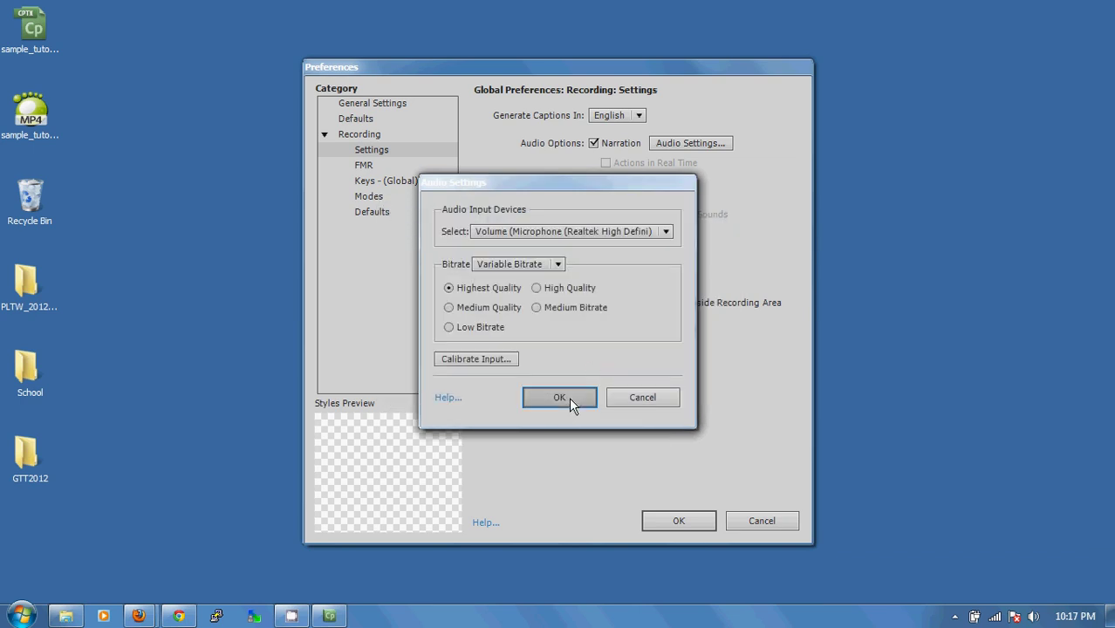
{"action": "left_click", "coordinate": [569, 397]}
{"action": "left_click", "coordinate": [672, 520]}
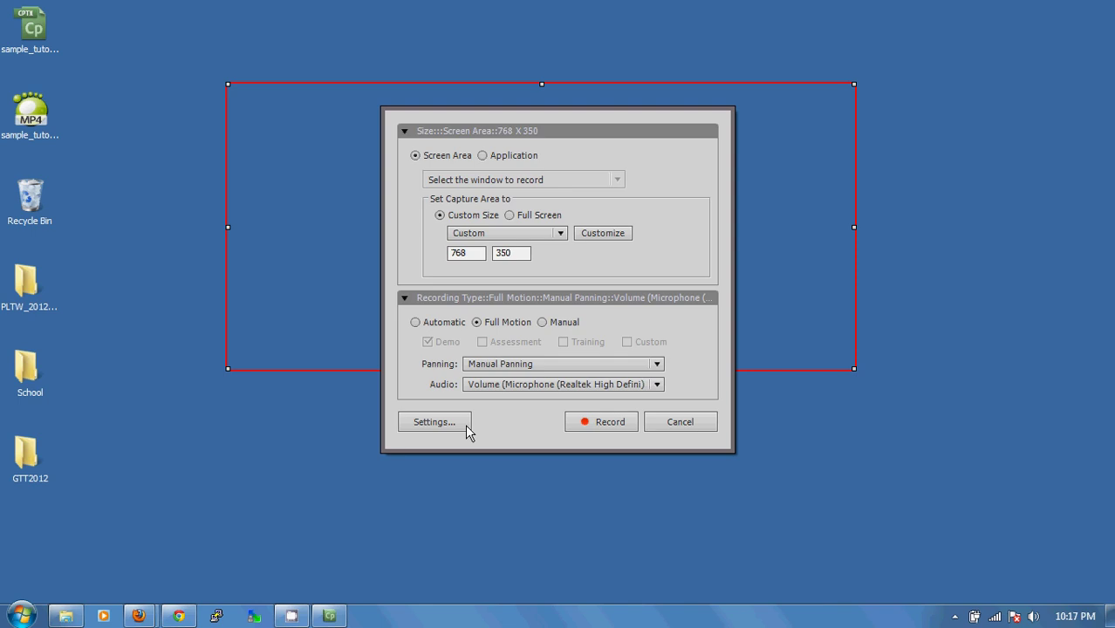
Step: Start the recording, switch to Chrome, and align its window showing the Google home page with the red capture frame's upper edge
{"action": "left_click", "coordinate": [599, 420]}
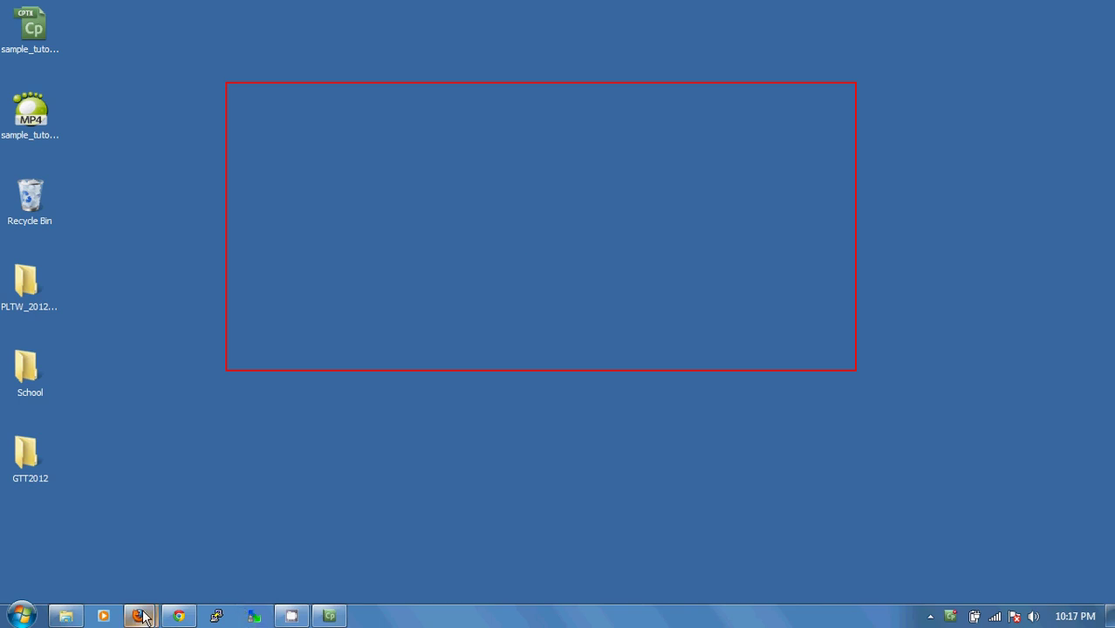
{"action": "left_click", "coordinate": [177, 617]}
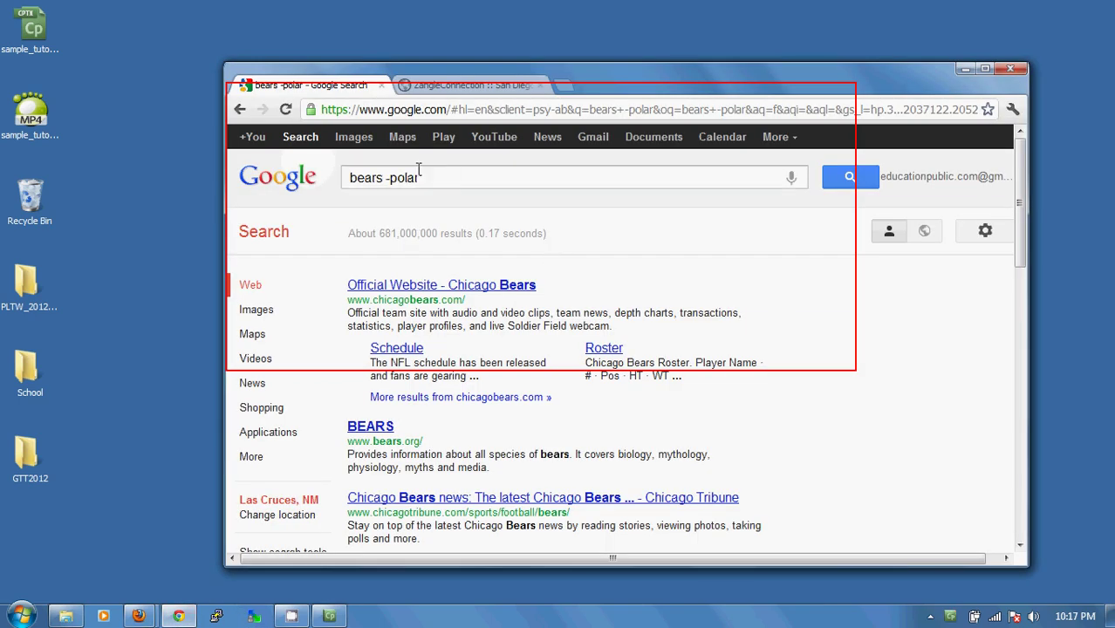
{"action": "left_click", "coordinate": [240, 110]}
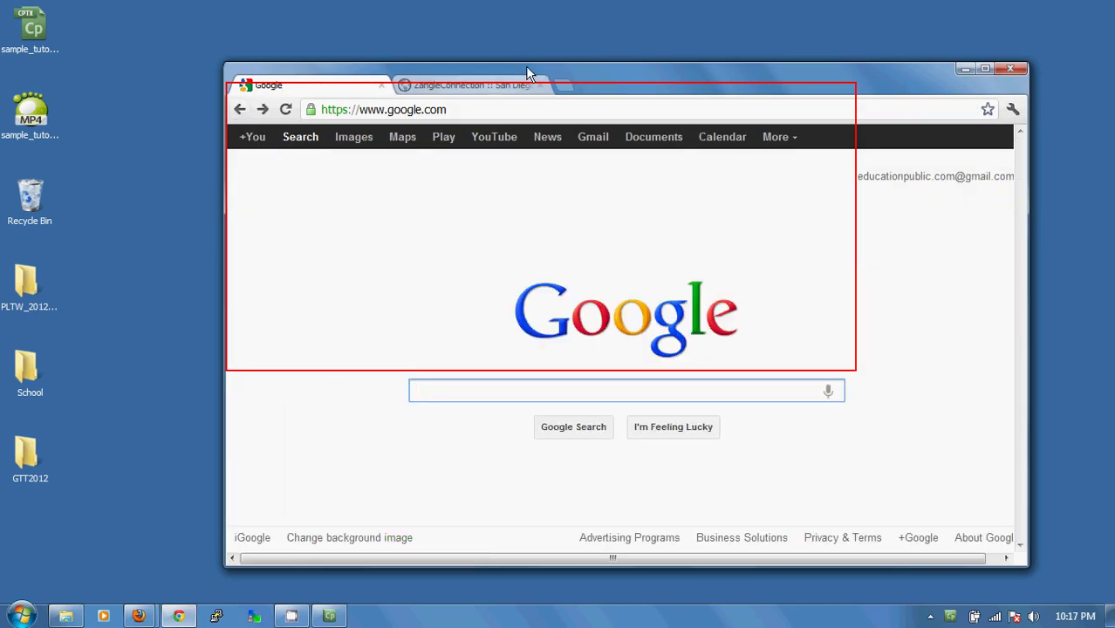
{"action": "left_click_drag", "start_coordinate": [545, 67], "coordinate": [552, 94]}
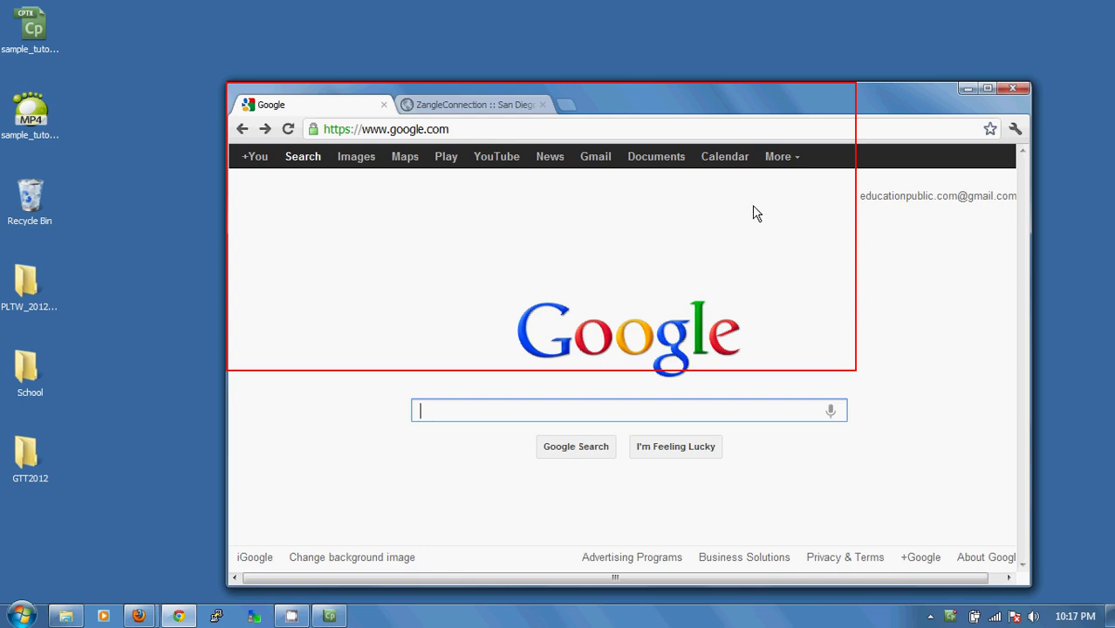
{"action": "left_click", "coordinate": [496, 131]}
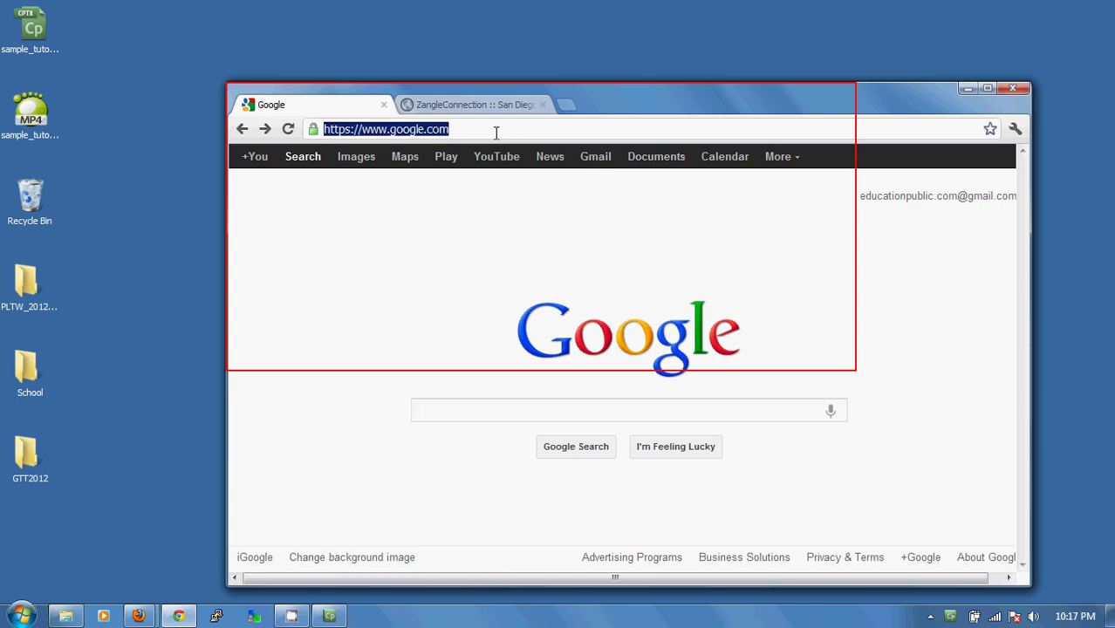
{"action": "type", "text": "www.google"}
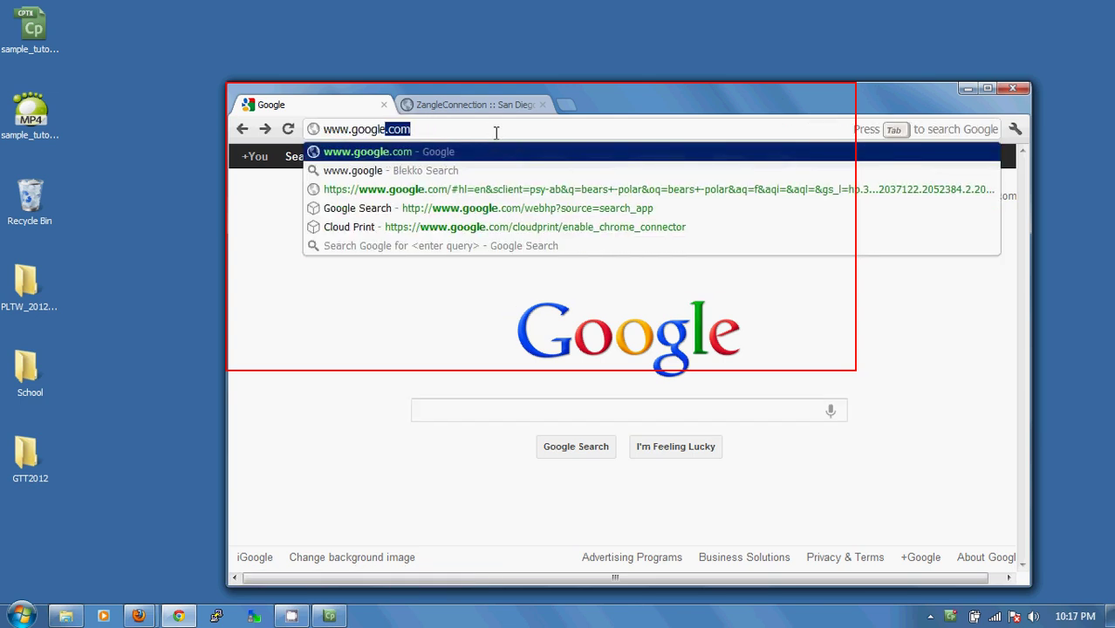
{"action": "type", "text": ".com"}
{"action": "key", "text": "Return"}
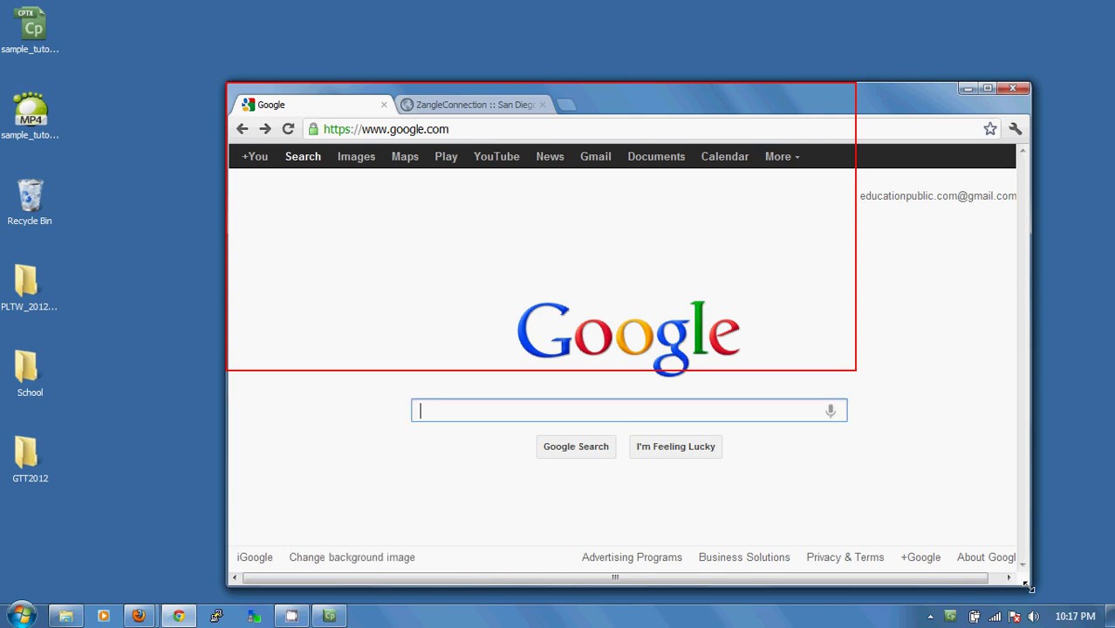
{"action": "mouse_move", "coordinate": [1027, 587]}
{"action": "left_mouse_down"}
{"action": "mouse_move", "coordinate": [835, 423]}
{"action": "mouse_move", "coordinate": [861, 364]}
{"action": "mouse_move", "coordinate": [848, 364]}
{"action": "mouse_move", "coordinate": [1023, 524]}
{"action": "mouse_move", "coordinate": [1029, 573]}
{"action": "left_mouse_up"}
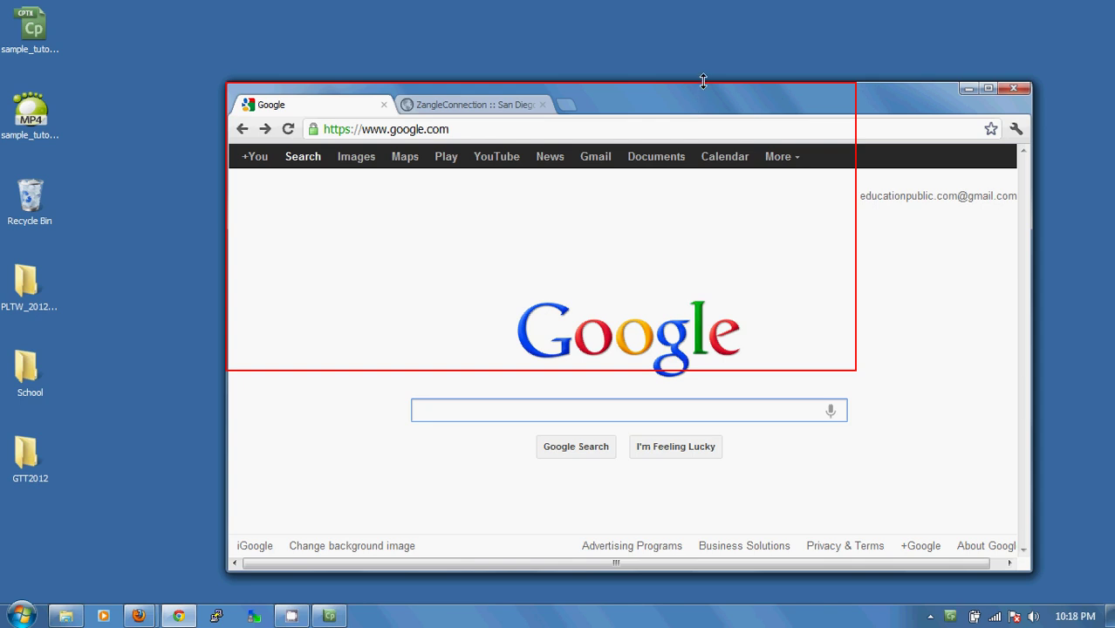
Step: Move the red capture frame over the Google logo and search box, and search Google for "bear -polar"
{"action": "left_click_drag", "start_coordinate": [703, 81], "coordinate": [731, 111]}
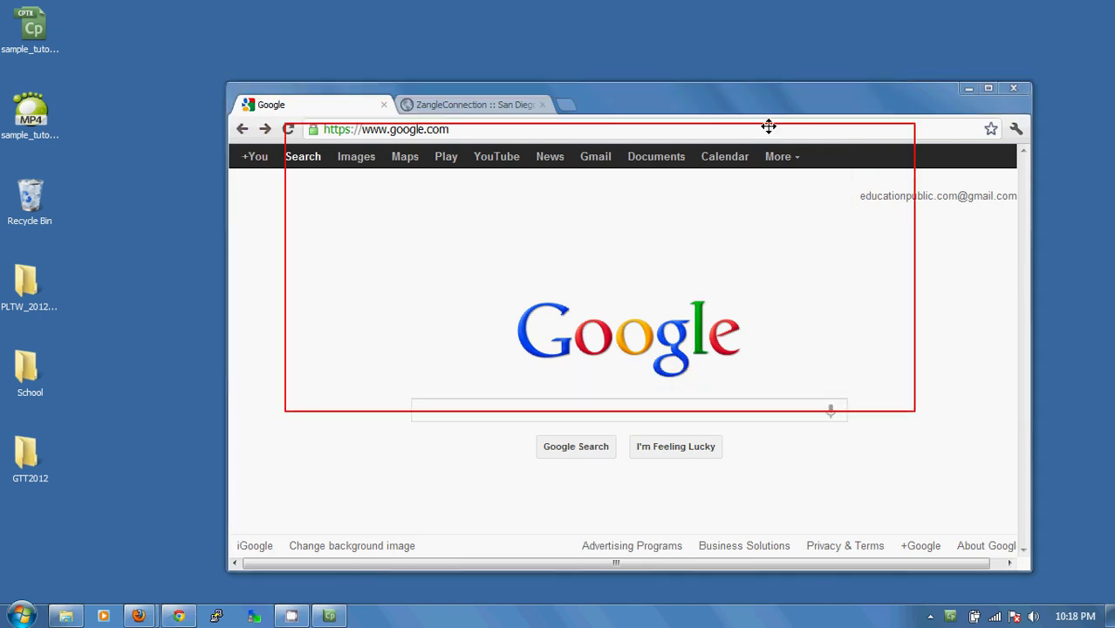
{"action": "left_click_drag", "start_coordinate": [767, 126], "coordinate": [798, 171]}
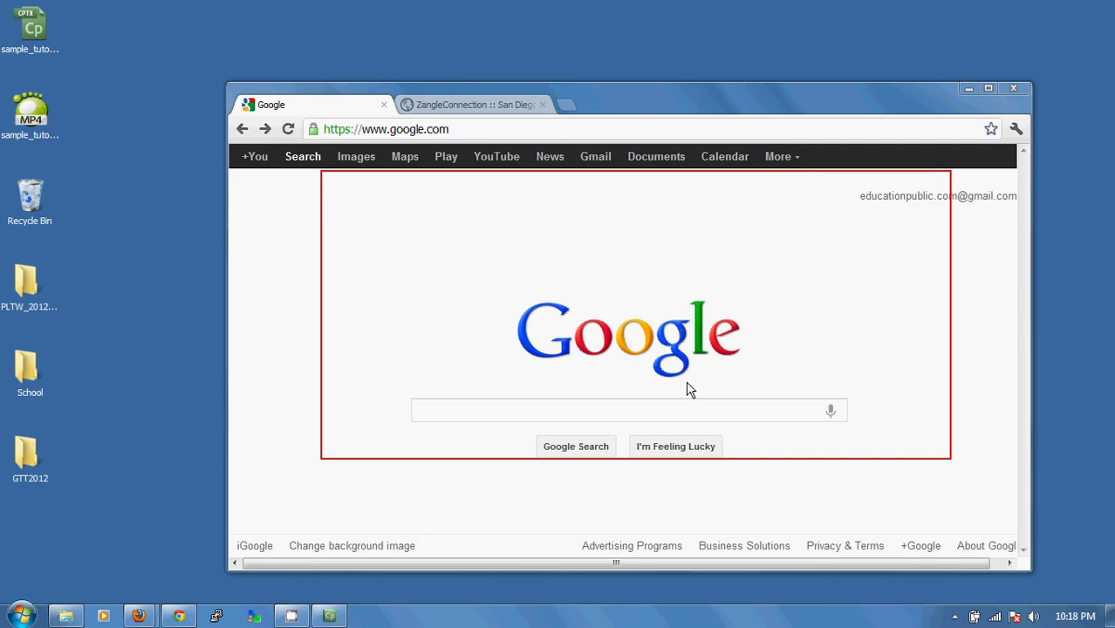
{"action": "left_click", "coordinate": [669, 413]}
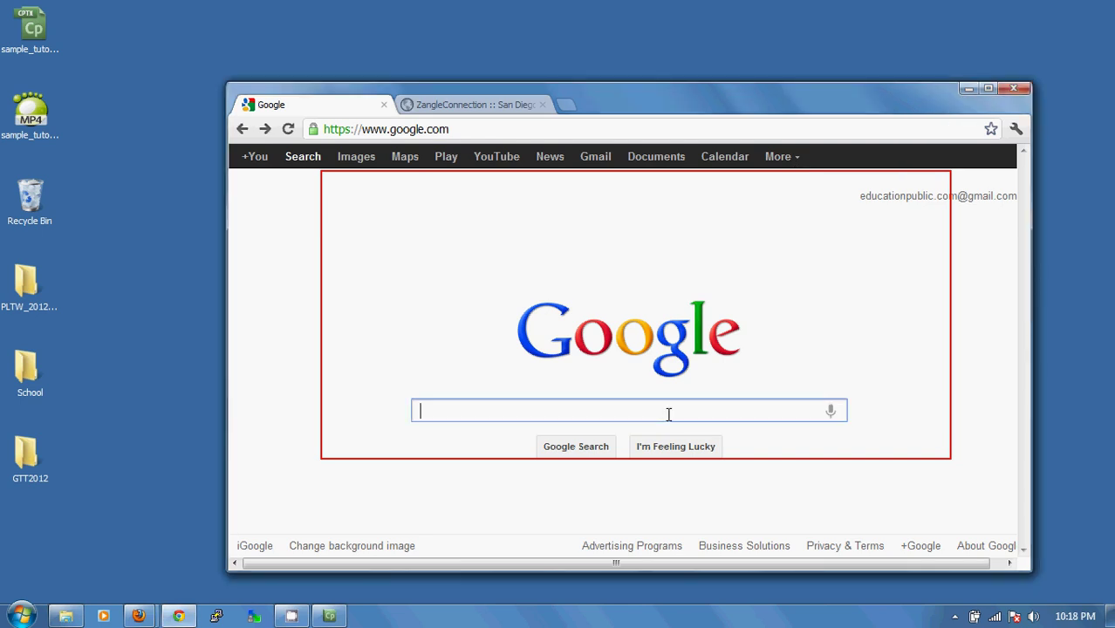
{"action": "type", "text": "bear"}
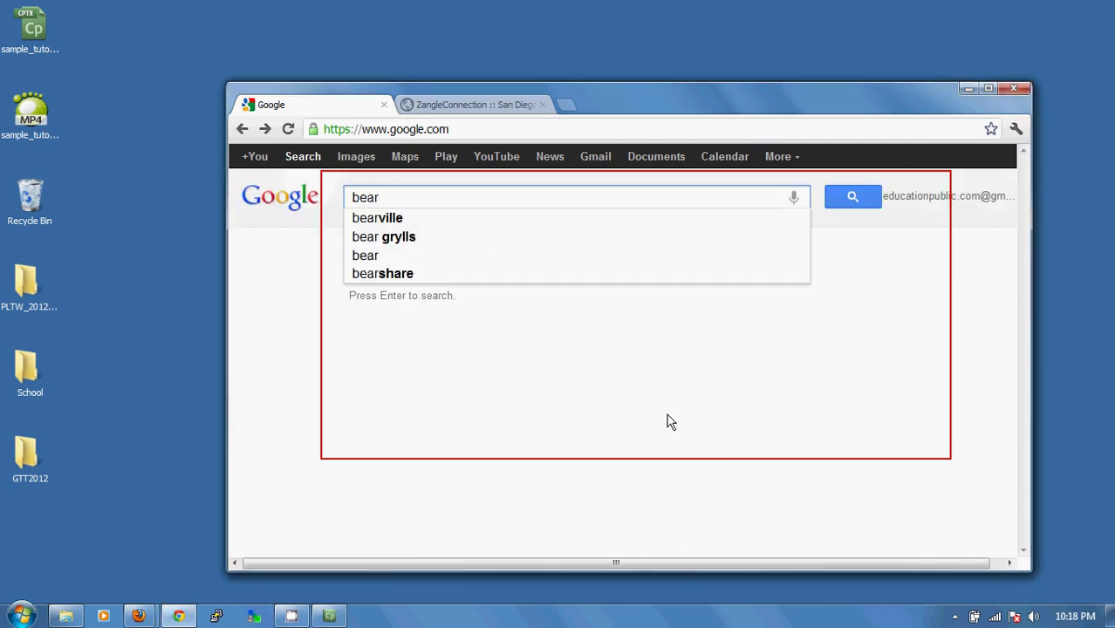
{"action": "type", "text": " -"}
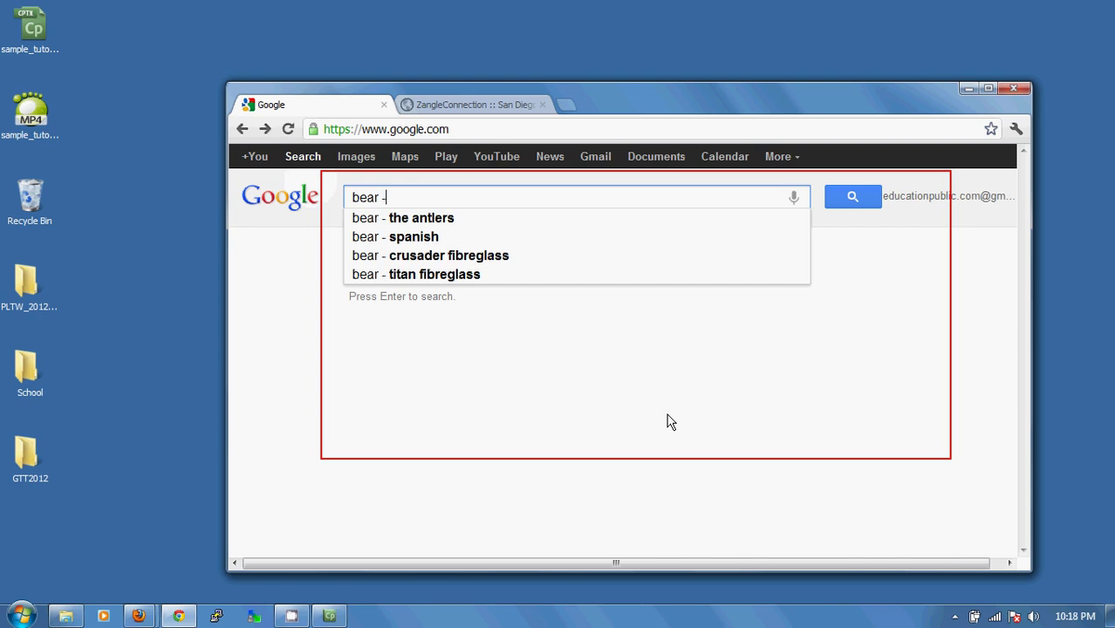
{"action": "type", "text": "polar"}
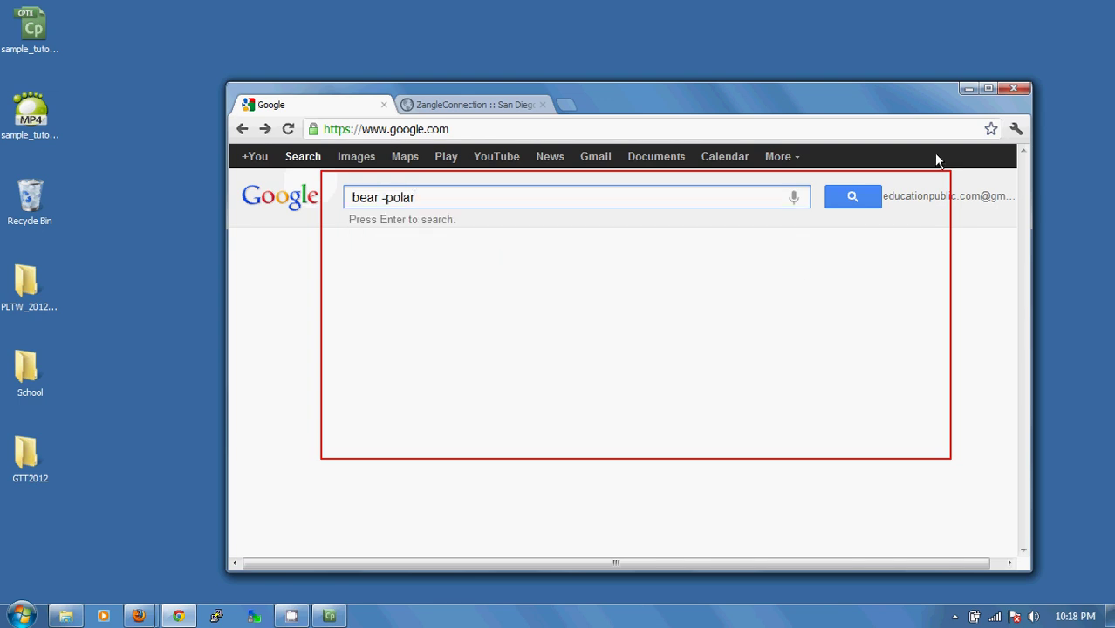
{"action": "left_click", "coordinate": [846, 201]}
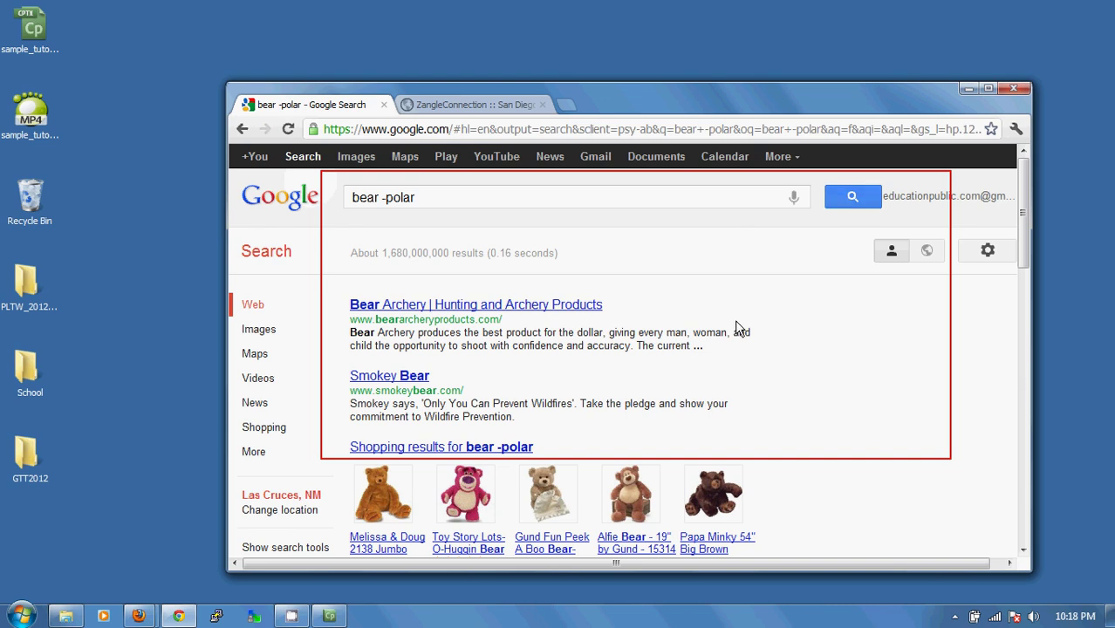
Step: End the recording and save the project to the Desktop as sample_tutorial.cptx, replacing the existing file
{"action": "key", "text": "End"}
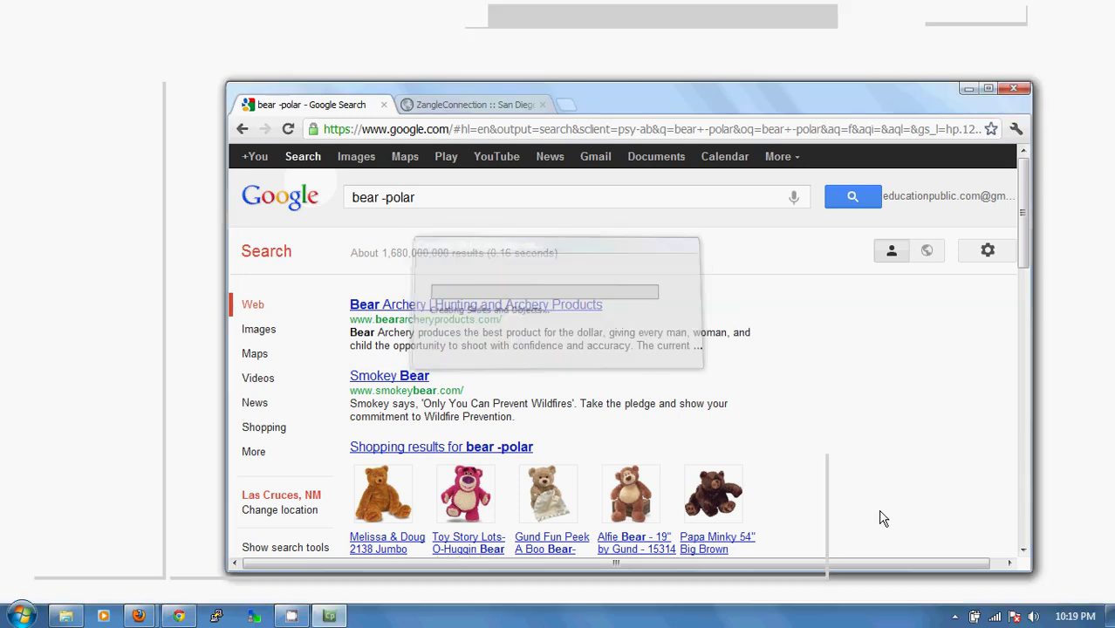
{"action": "left_click", "coordinate": [955, 616]}
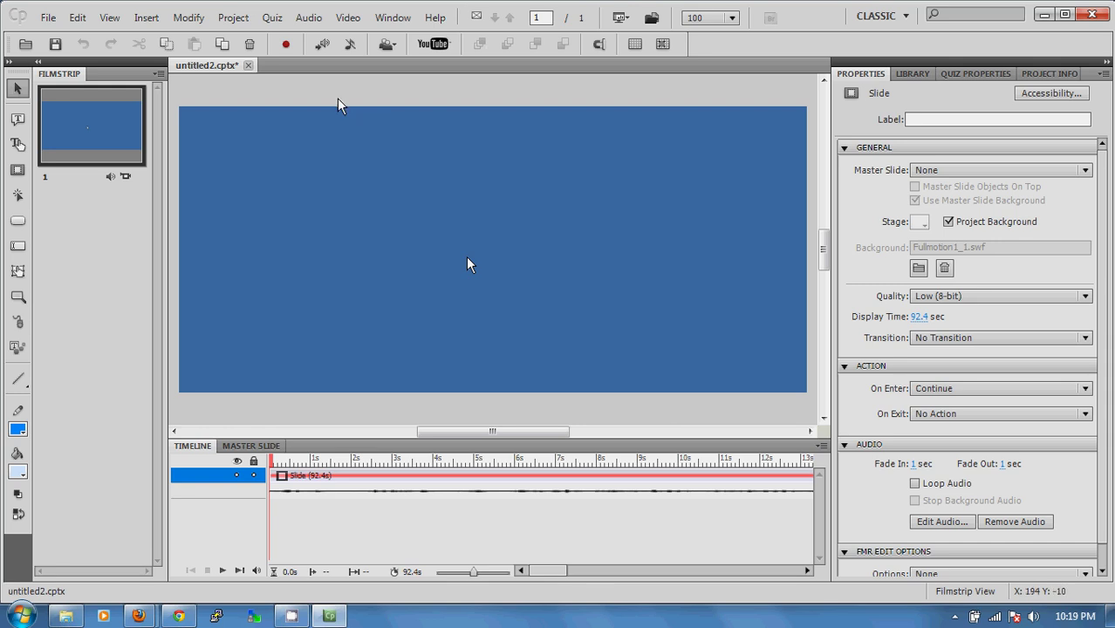
{"action": "left_click", "coordinate": [48, 18]}
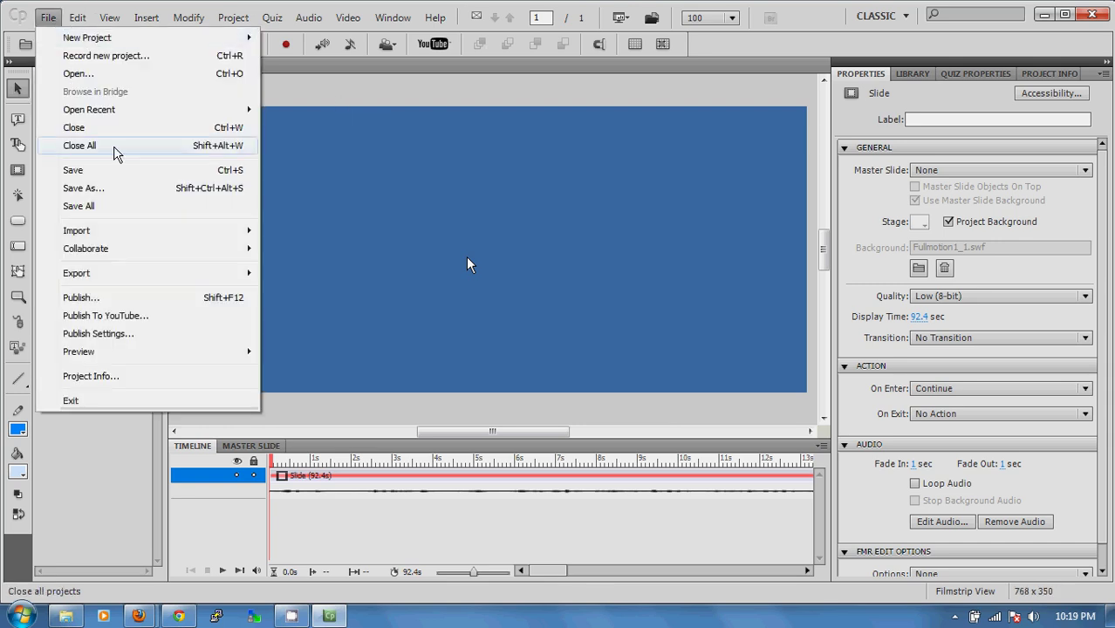
{"action": "left_click", "coordinate": [119, 189]}
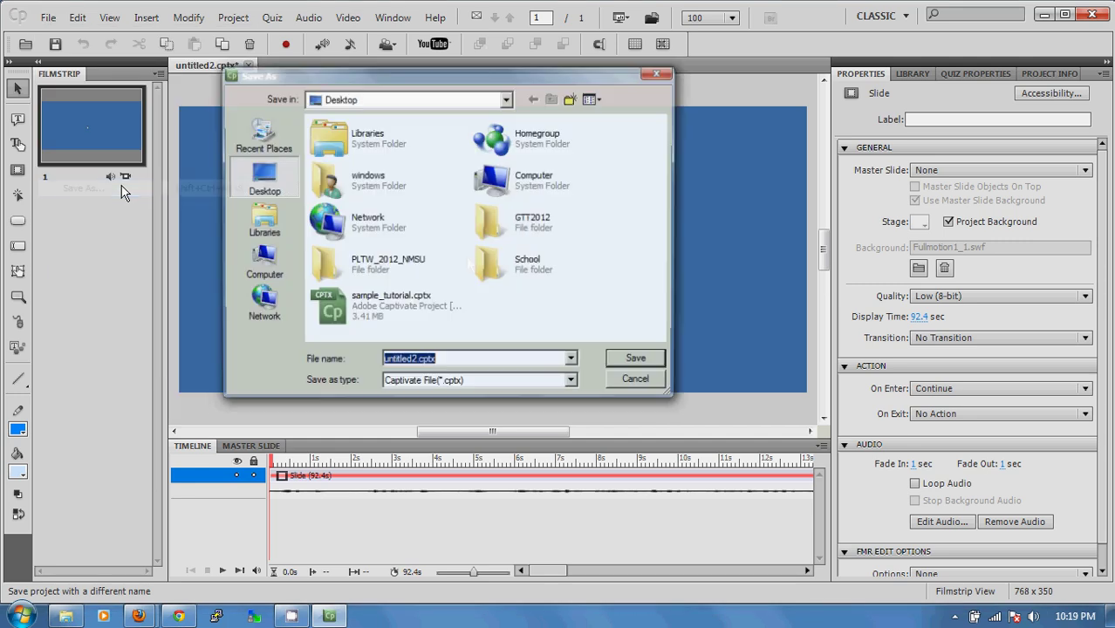
{"action": "left_click", "coordinate": [415, 314]}
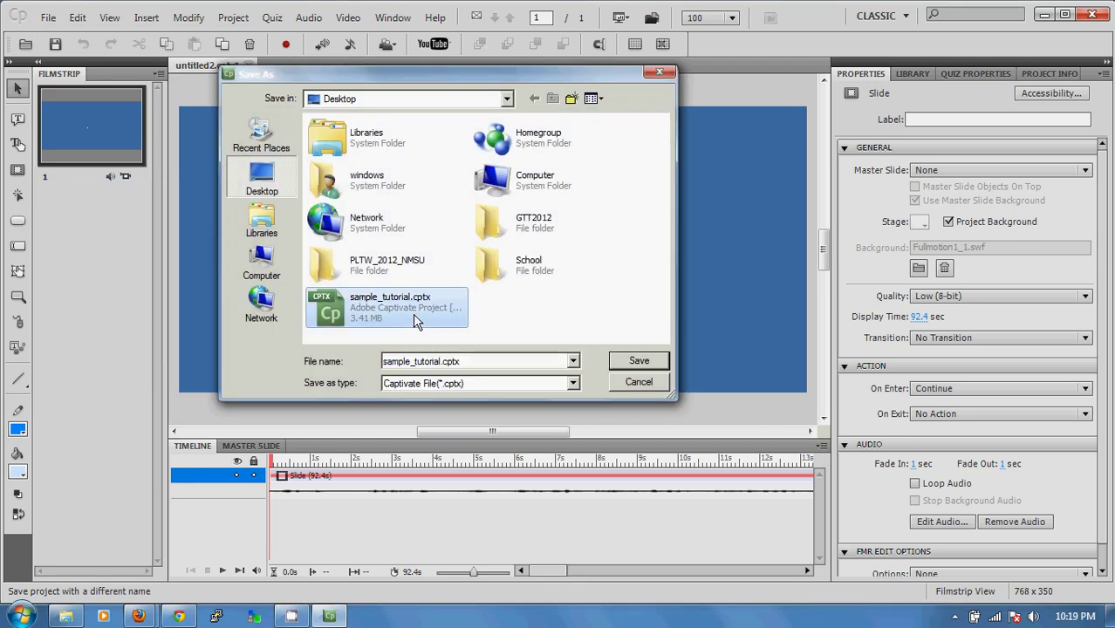
{"action": "left_click", "coordinate": [616, 363]}
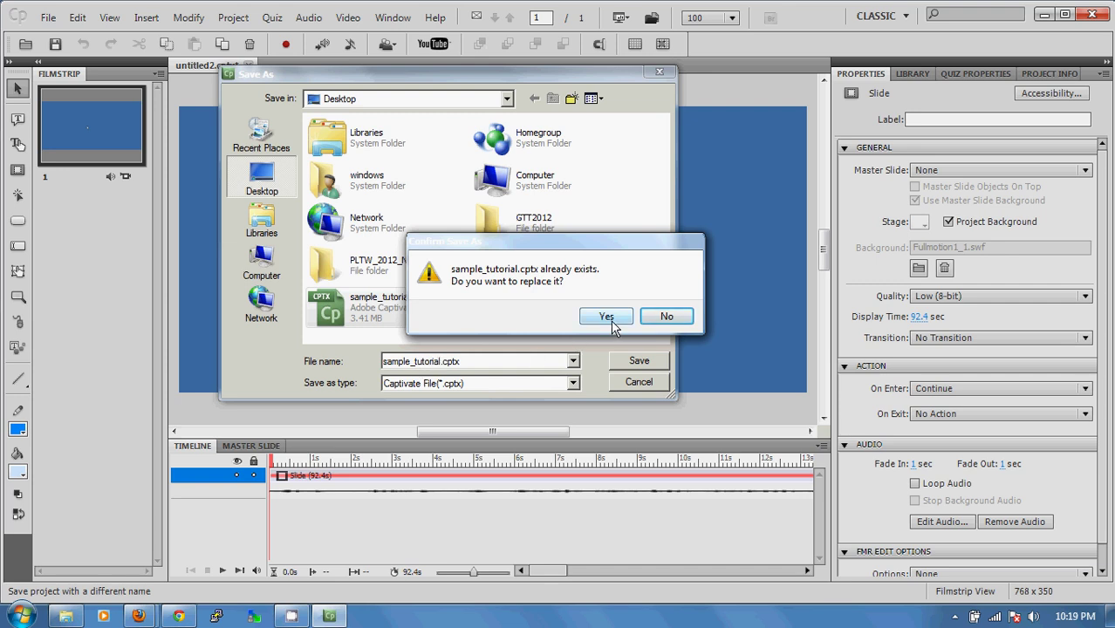
{"action": "left_click", "coordinate": [609, 317]}
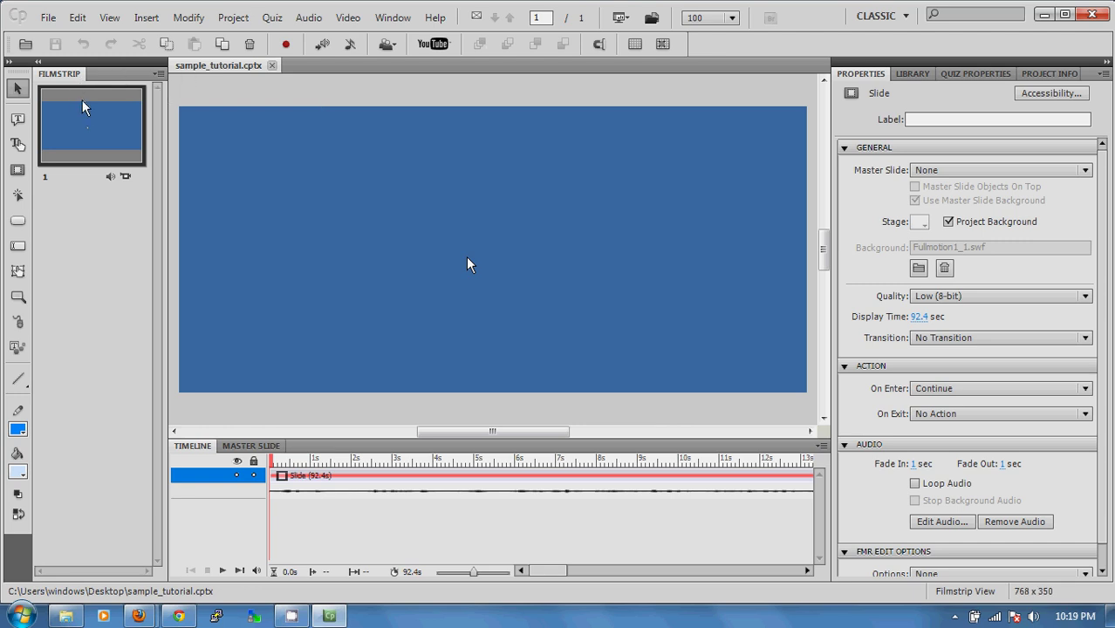
Step: Start publishing the project as media and select MP4 Video (*.mp4) as the output type
{"action": "left_click", "coordinate": [48, 18]}
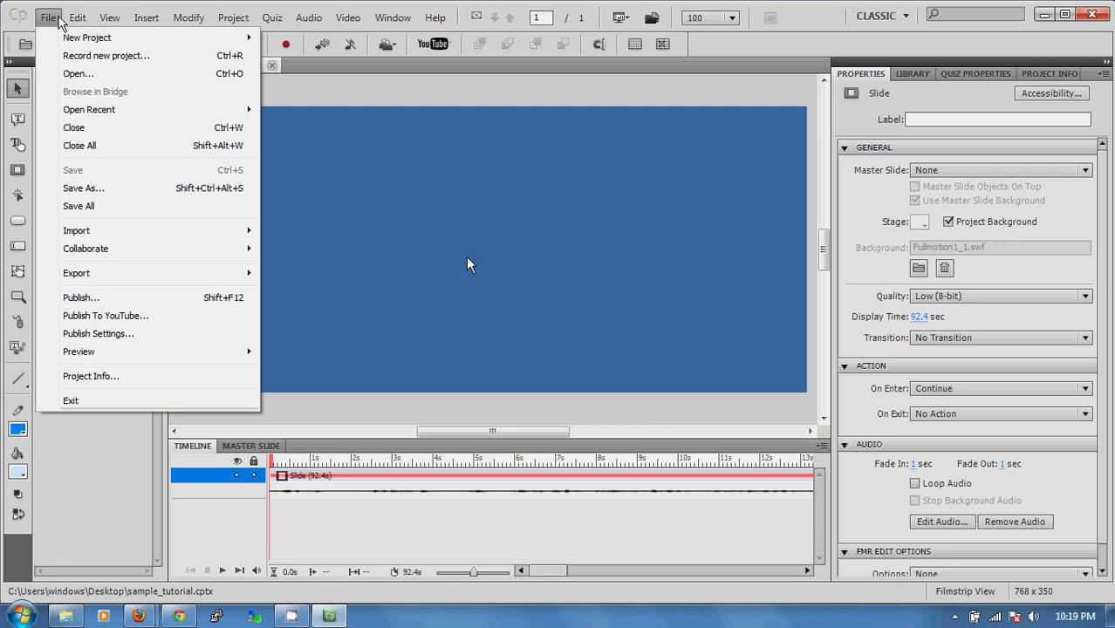
{"action": "left_click", "coordinate": [381, 91]}
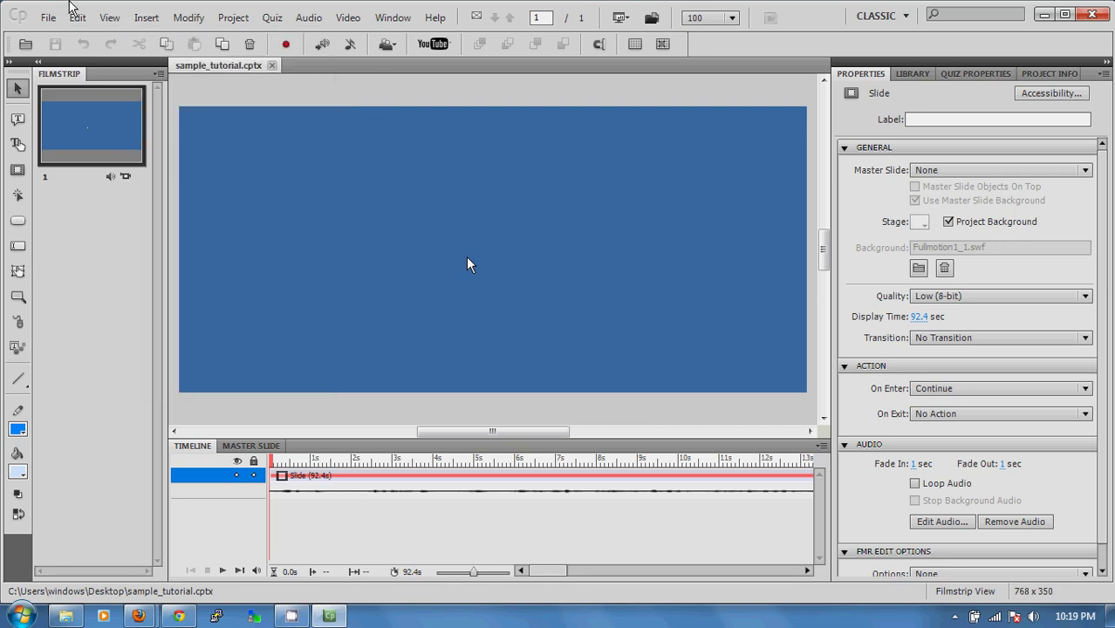
{"action": "left_click", "coordinate": [48, 17]}
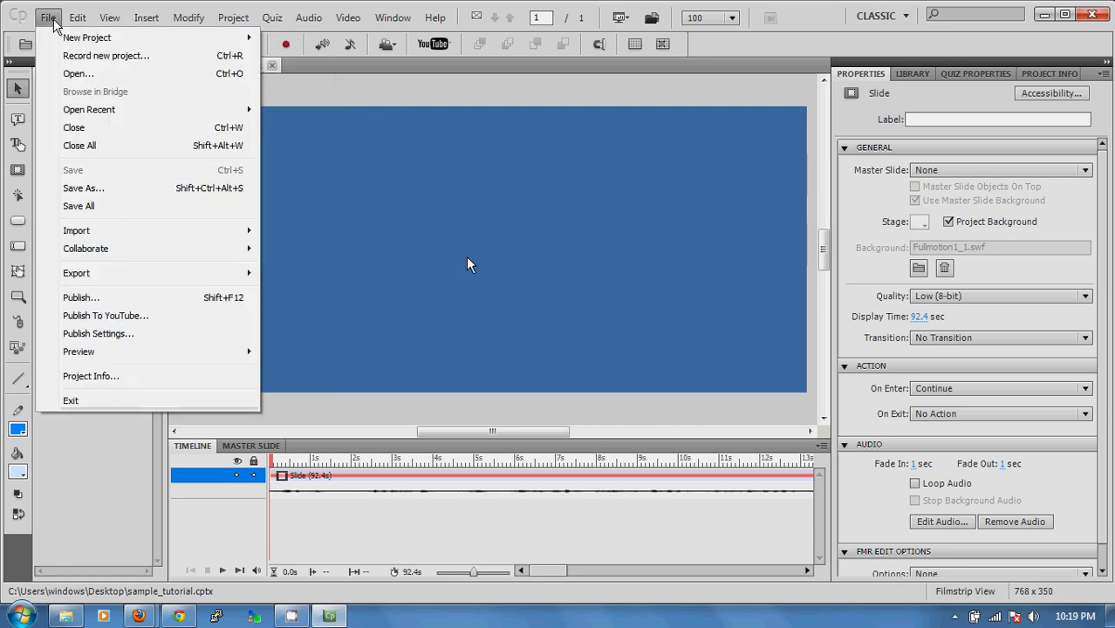
{"action": "left_click", "coordinate": [105, 299]}
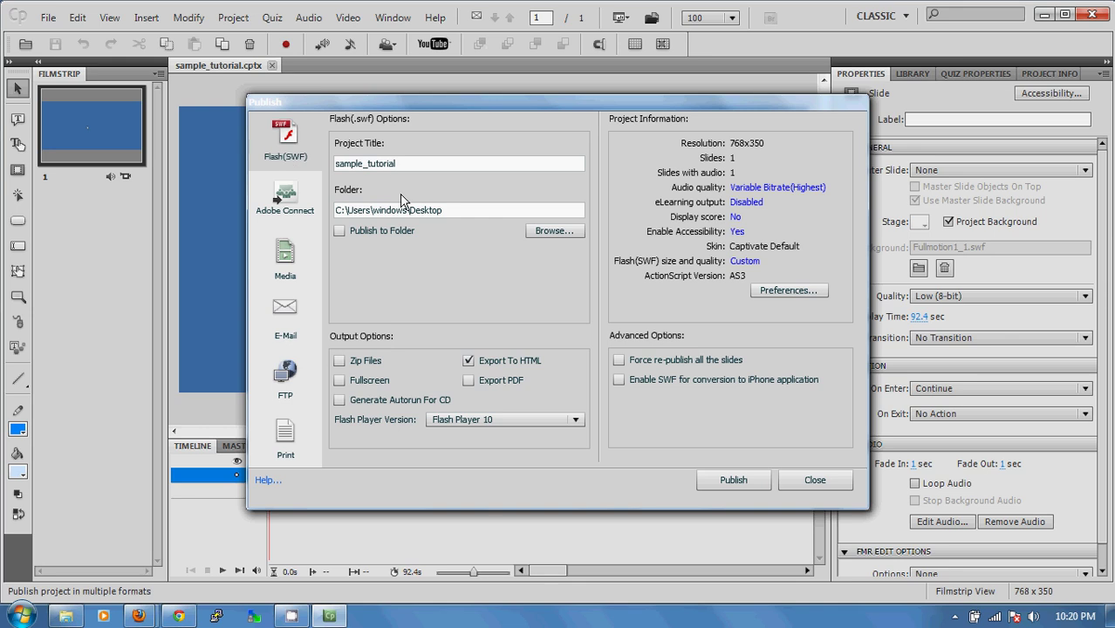
{"action": "left_click", "coordinate": [297, 255]}
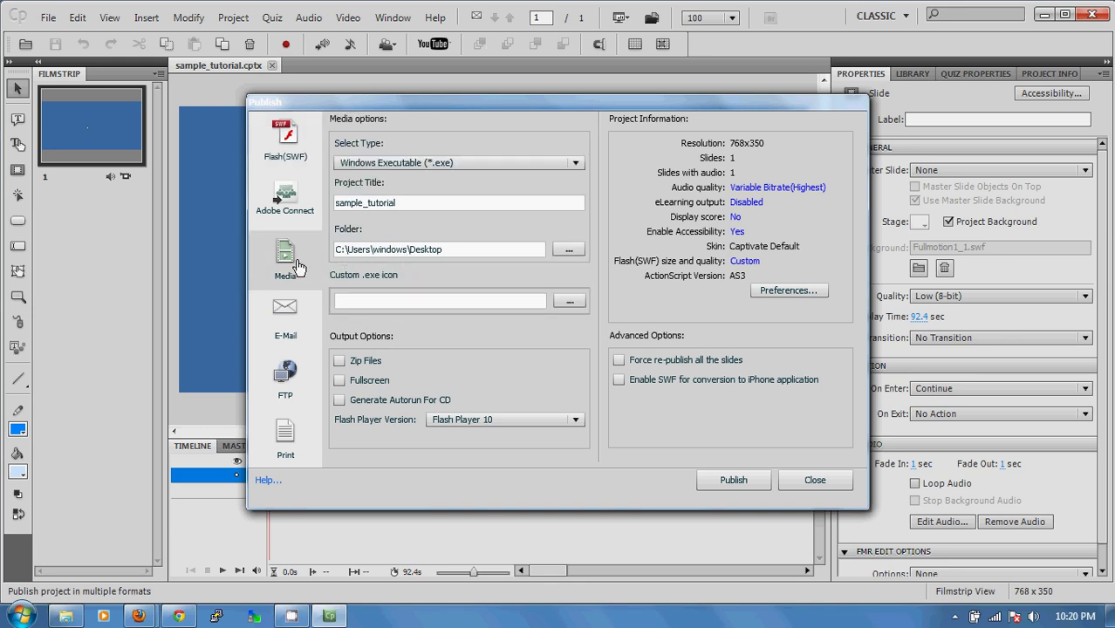
{"action": "left_click", "coordinate": [485, 169]}
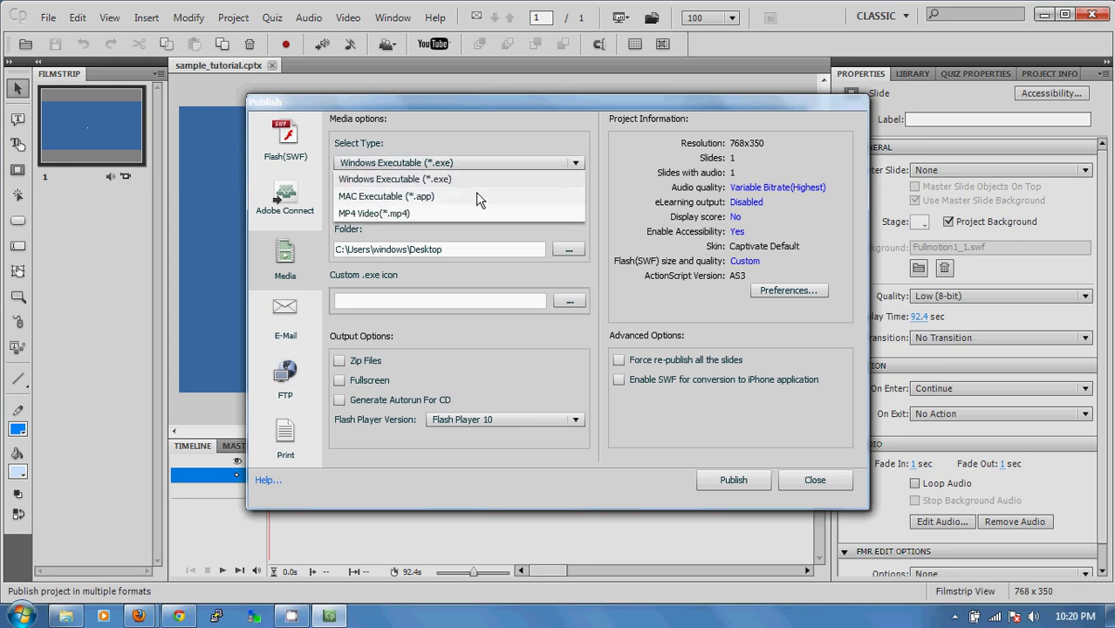
{"action": "left_click", "coordinate": [472, 219]}
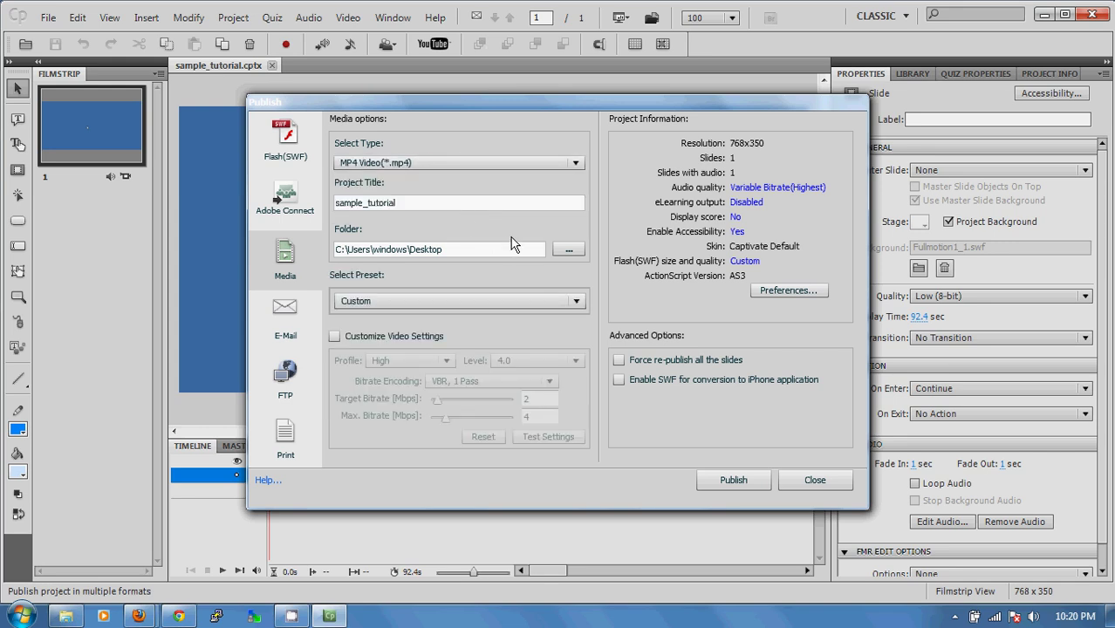
Step: Publish the video to the Desktop with all slides forced to re-publish, overwriting the existing file
{"action": "left_click_drag", "start_coordinate": [424, 201], "coordinate": [267, 198]}
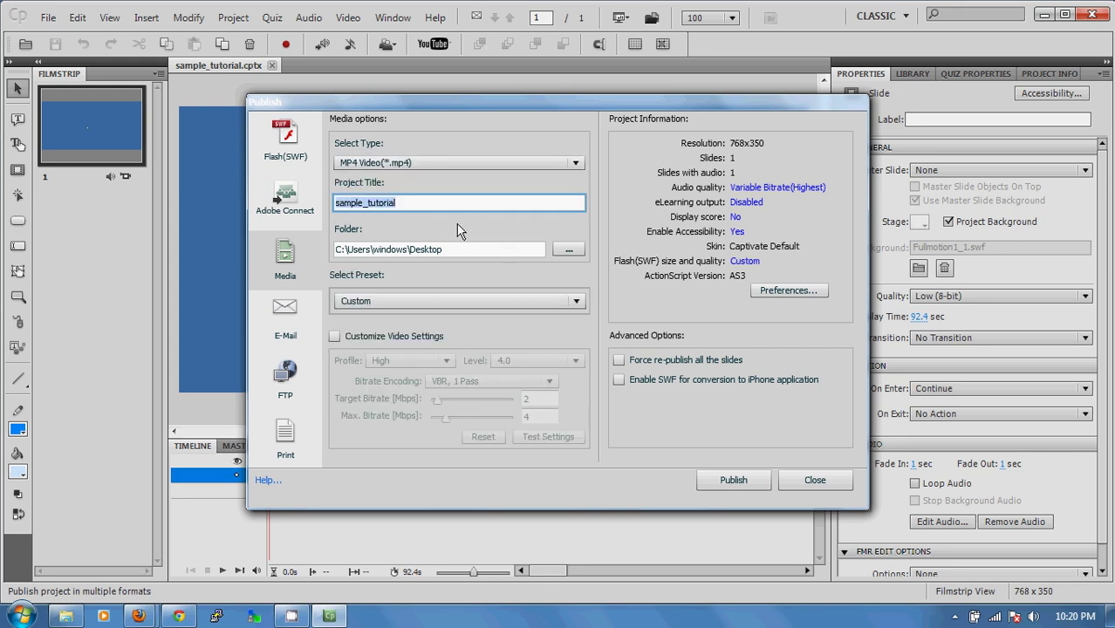
{"action": "left_click", "coordinate": [569, 250]}
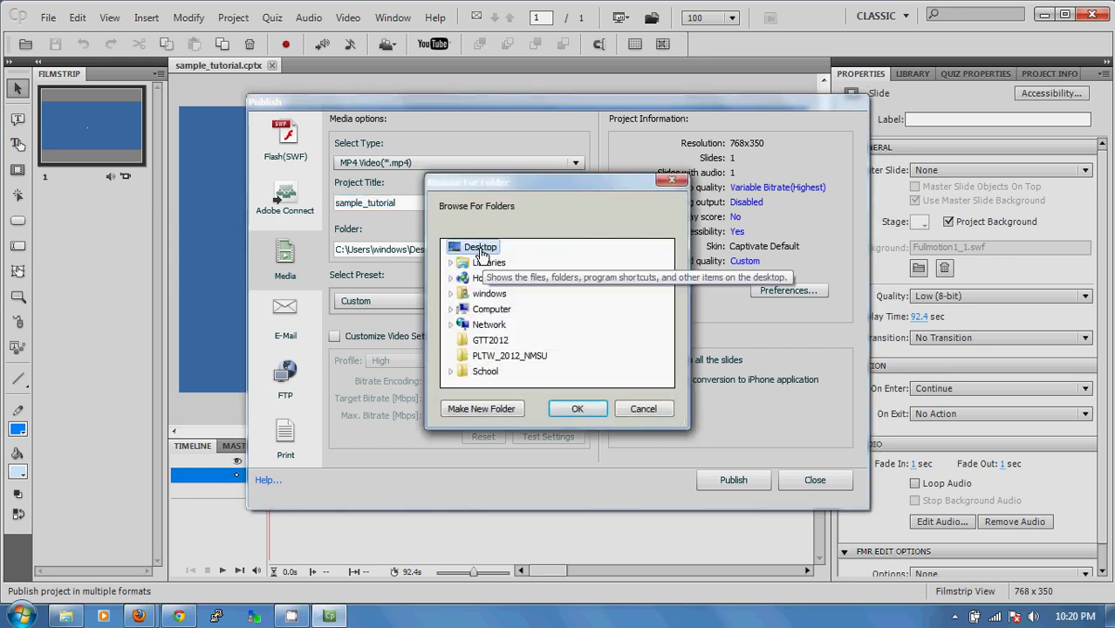
{"action": "left_click", "coordinate": [589, 411]}
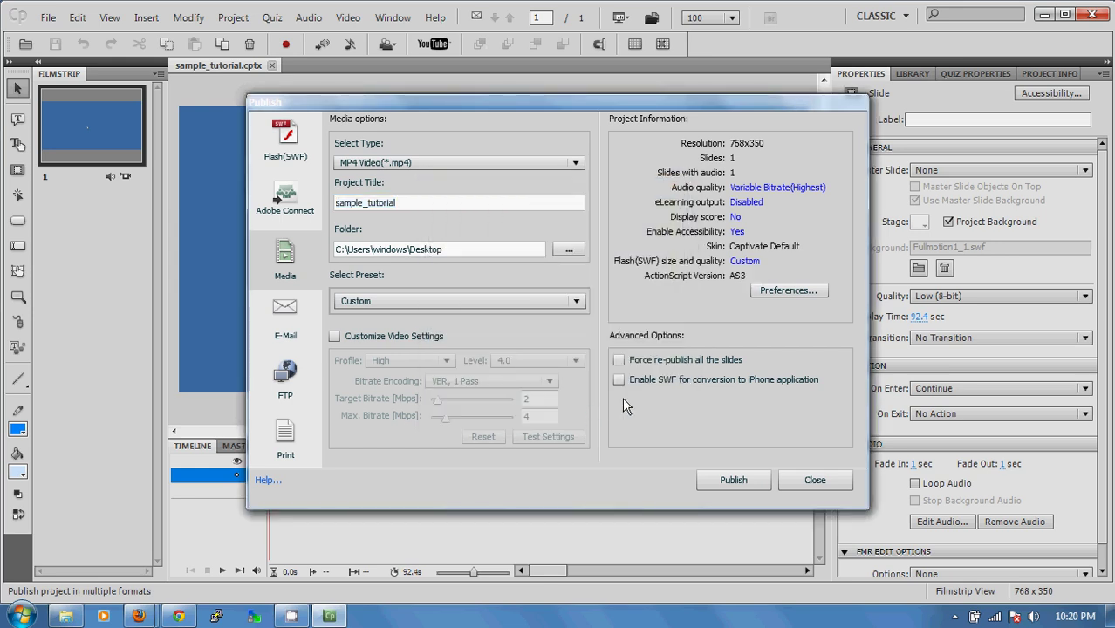
{"action": "left_click", "coordinate": [618, 361]}
{"action": "left_click", "coordinate": [734, 481]}
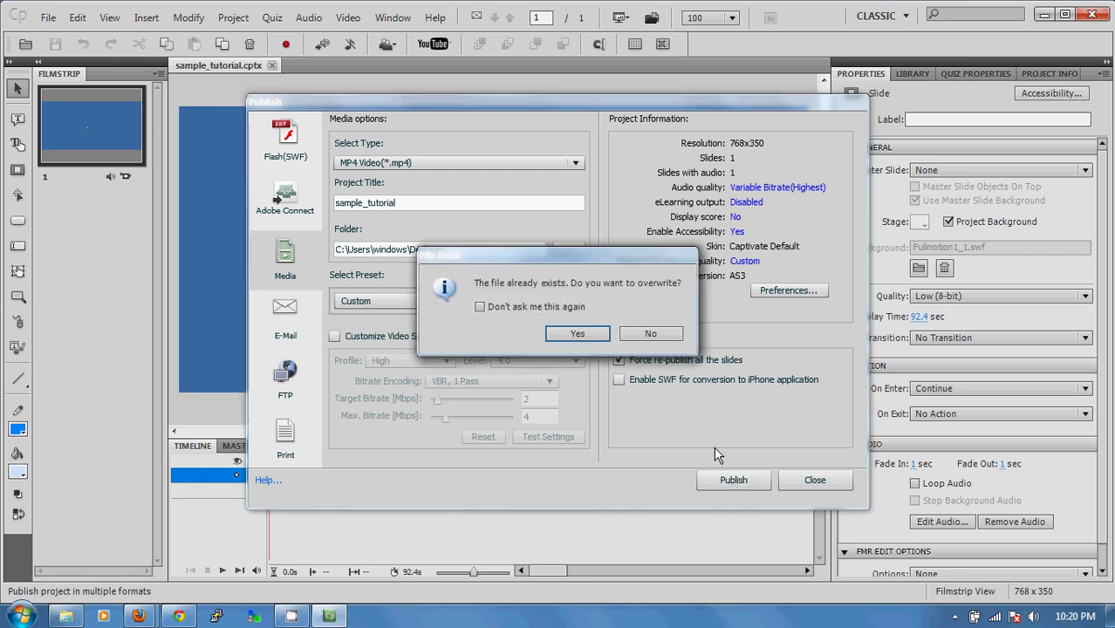
{"action": "left_click", "coordinate": [579, 335]}
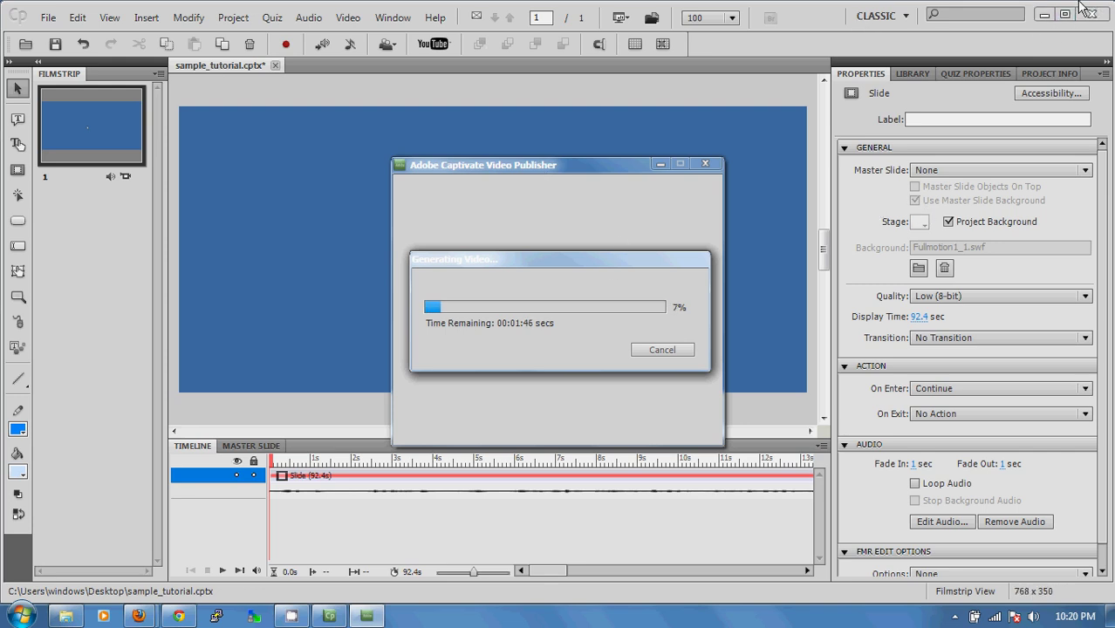
Step: Minimize the Captivate and Chrome windows to leave only the video publisher's progress on the desktop
{"action": "left_click", "coordinate": [1046, 21]}
{"action": "left_click", "coordinate": [1045, 15]}
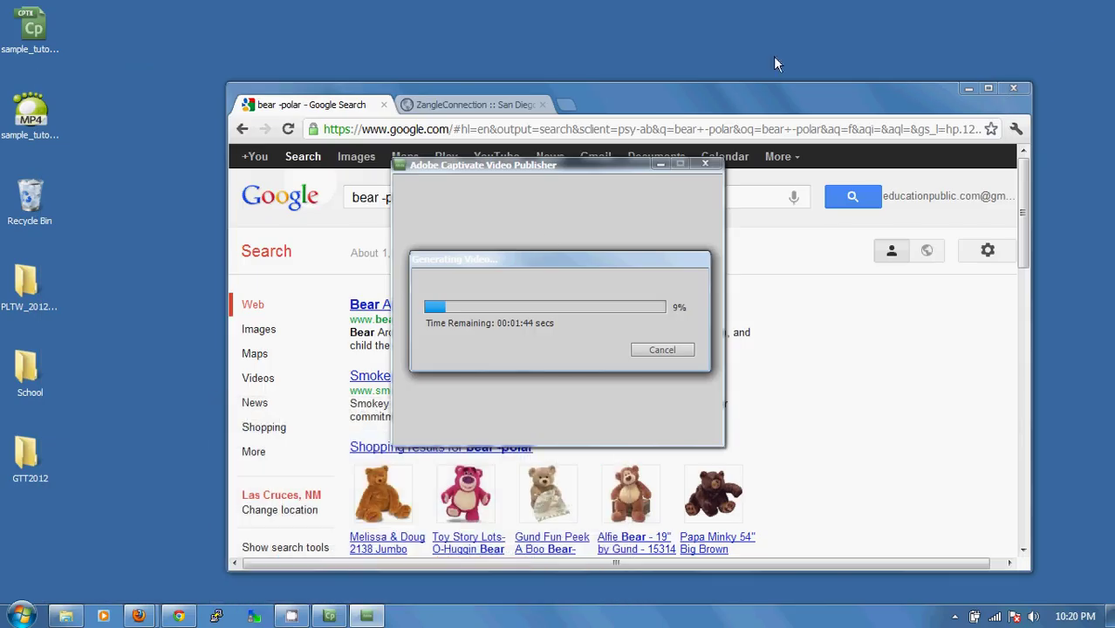
{"action": "left_click", "coordinate": [967, 91]}
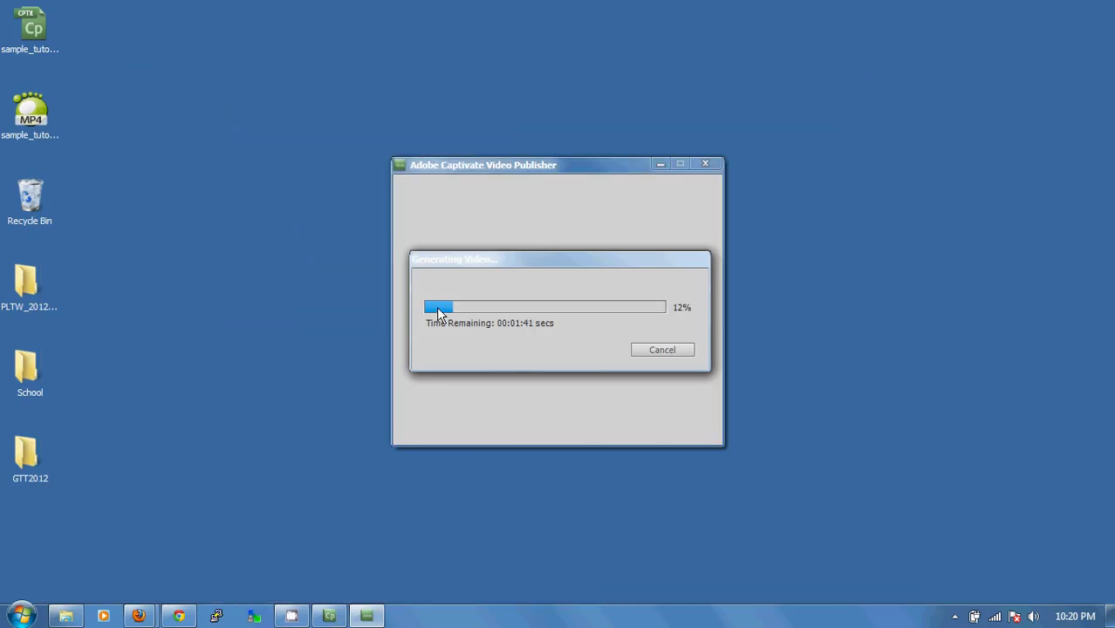